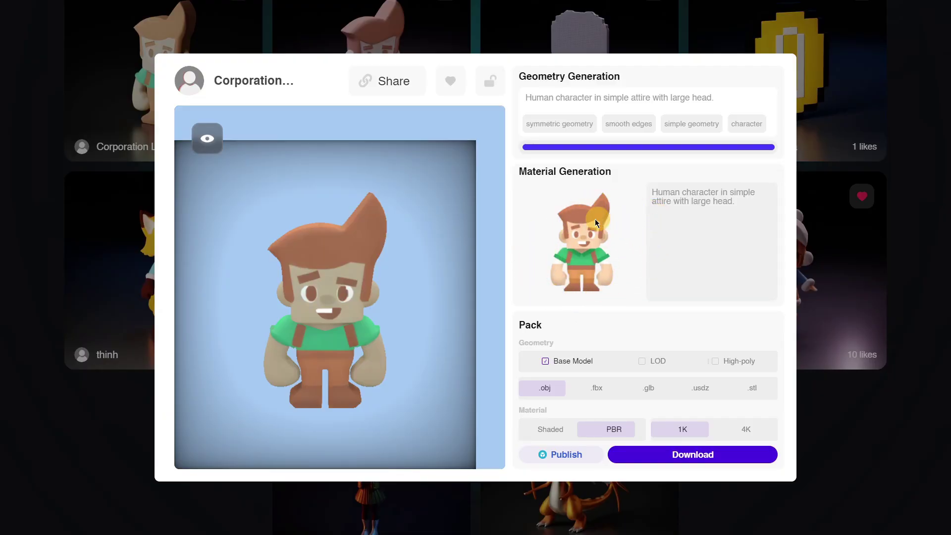
Turn the cartoon character, play its Walking animation, then switch to and play Idle.
drag(404, 301, 476, 359)
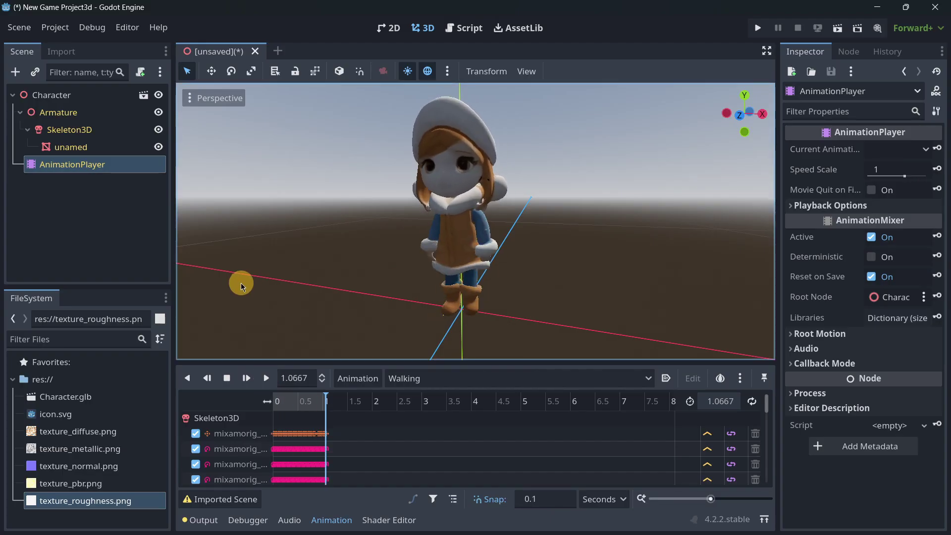
click(265, 378)
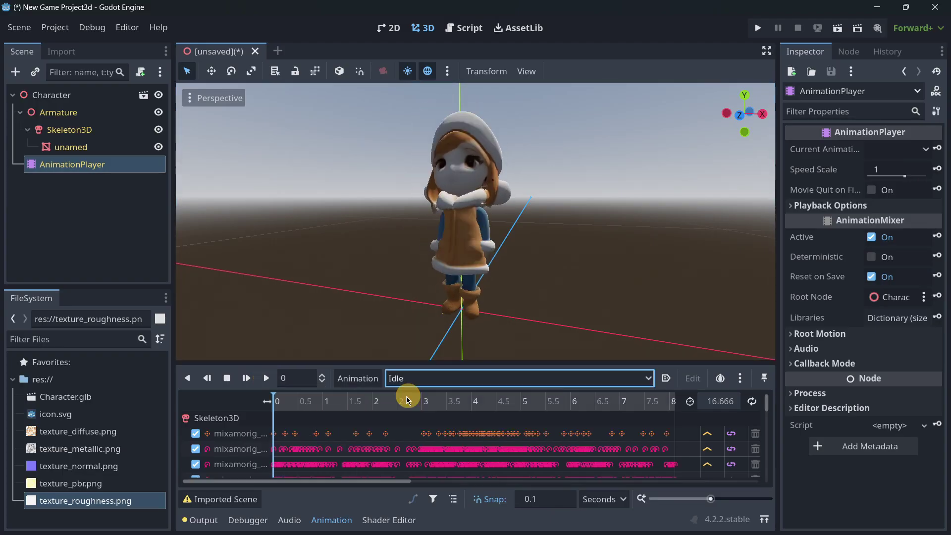
click(267, 379)
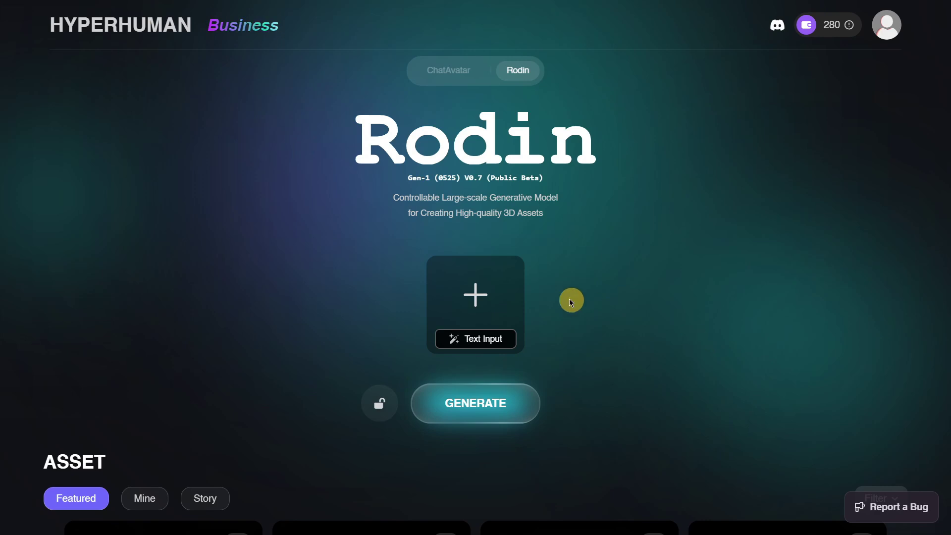
click(473, 295)
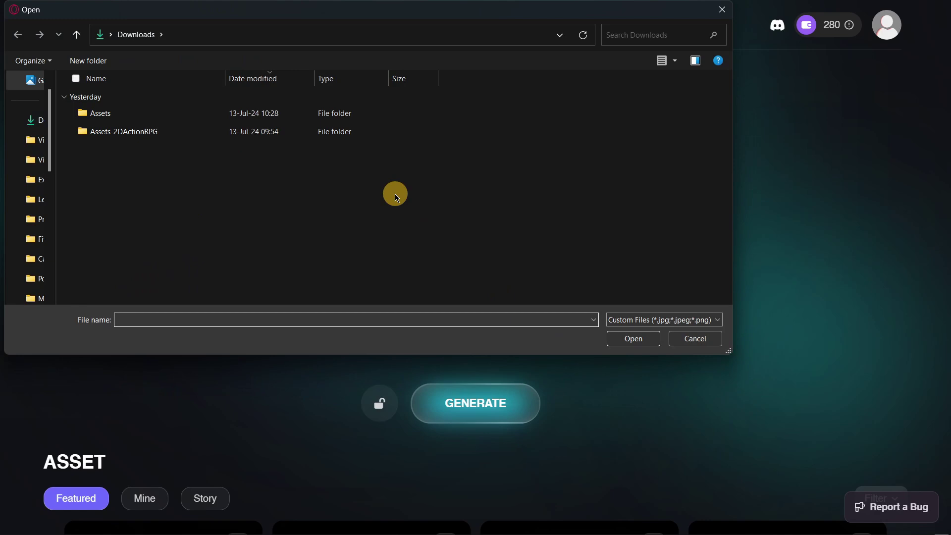
click(702, 342)
click(463, 346)
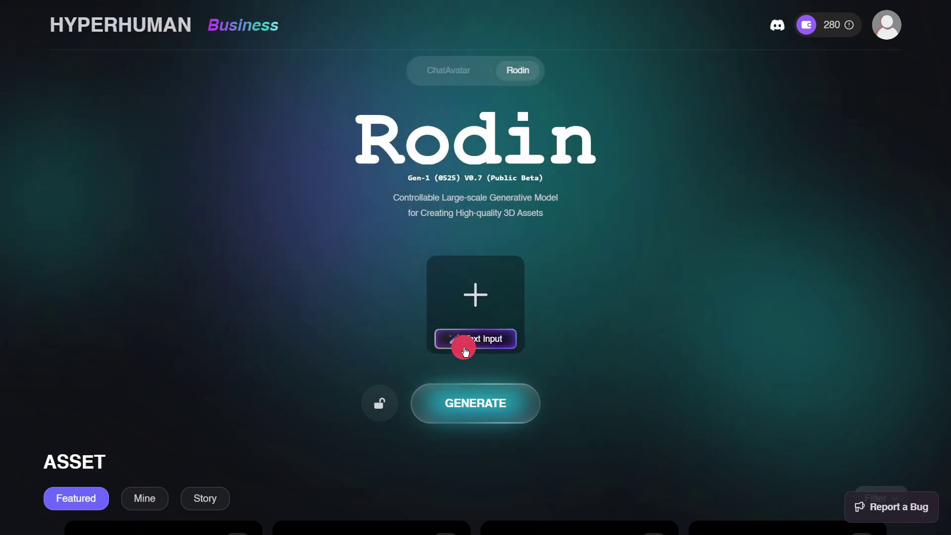
text(sadasdas)
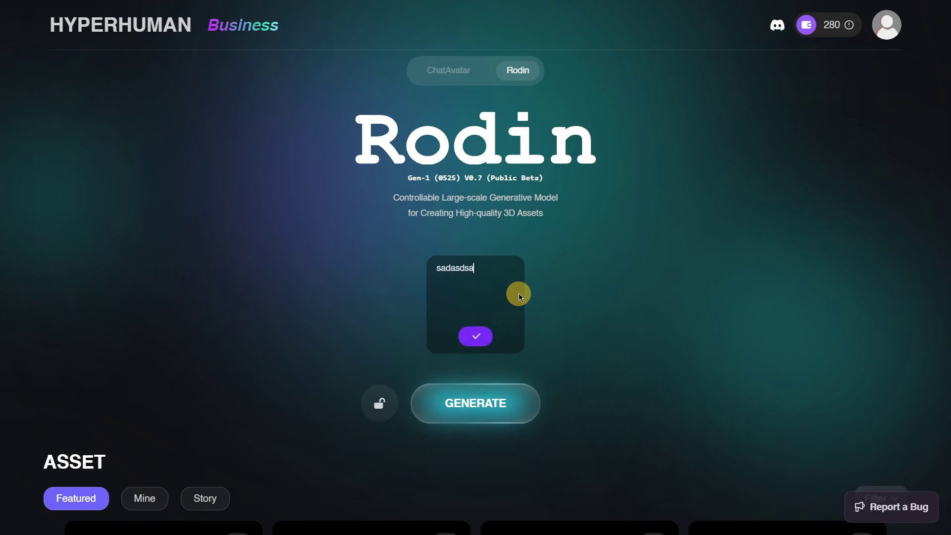
key(BackSpace)
key(BackSpace)
key(BackSpace)
key(BackSpace)
key(BackSpace)
key(BackSpace)
key(BackSpace)
key(BackSpace)
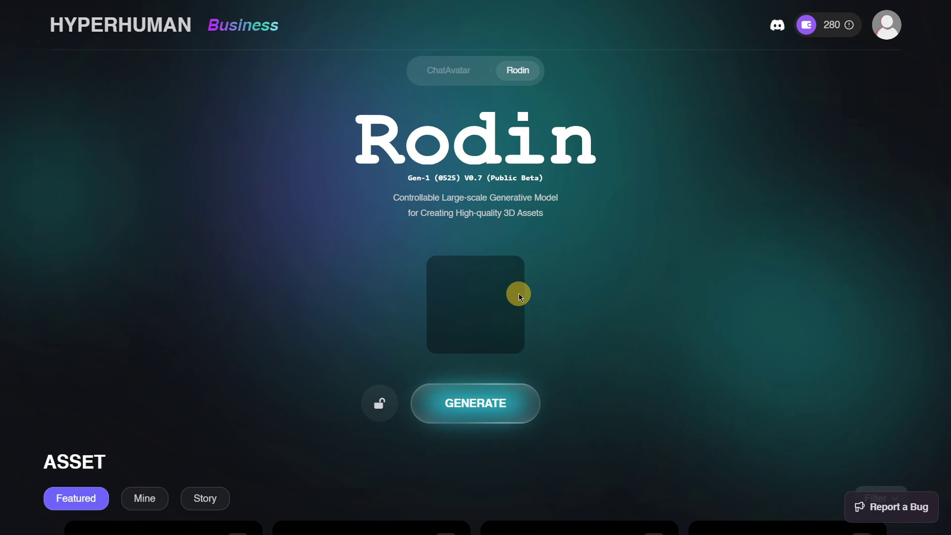
click(631, 311)
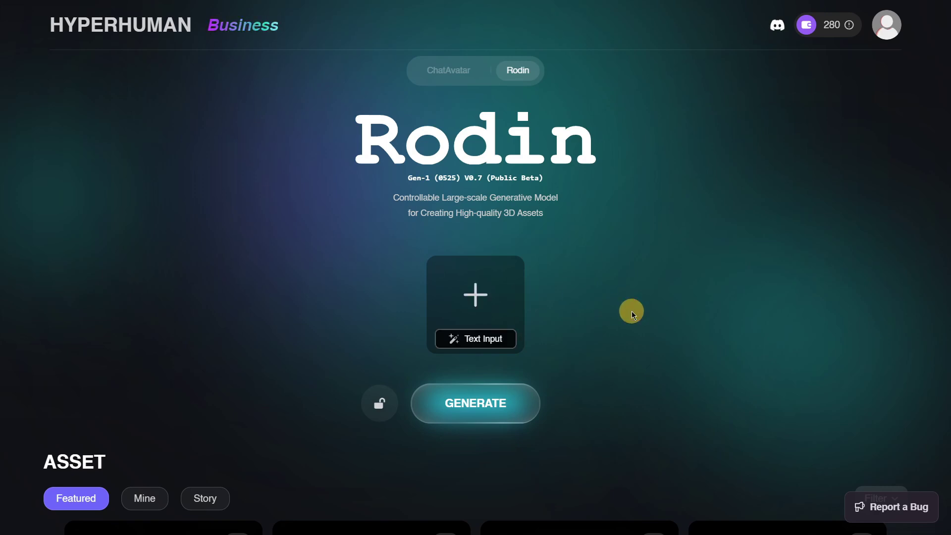
Scroll down through the Featured gallery of community 3D models.
scroll(643, 298, down, 2)
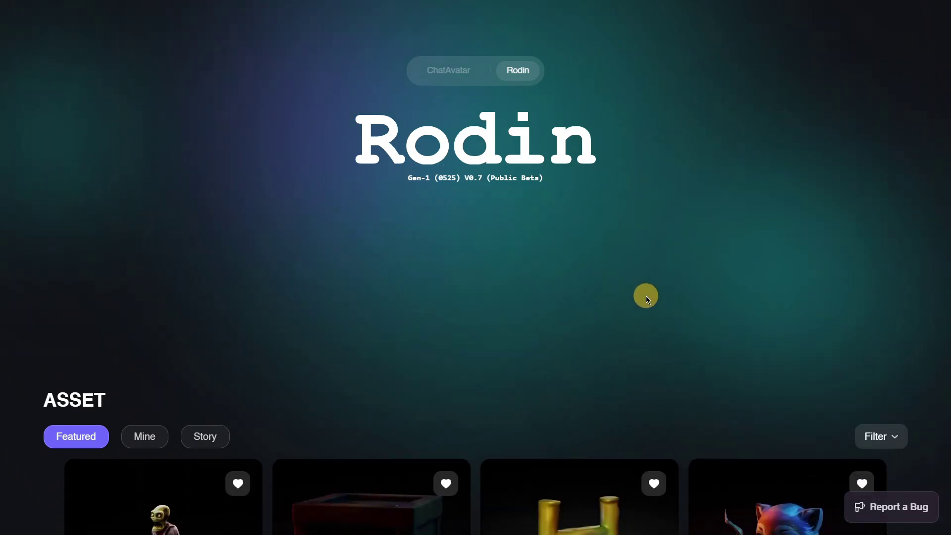
scroll(639, 284, up, 2)
scroll(634, 275, down, 5)
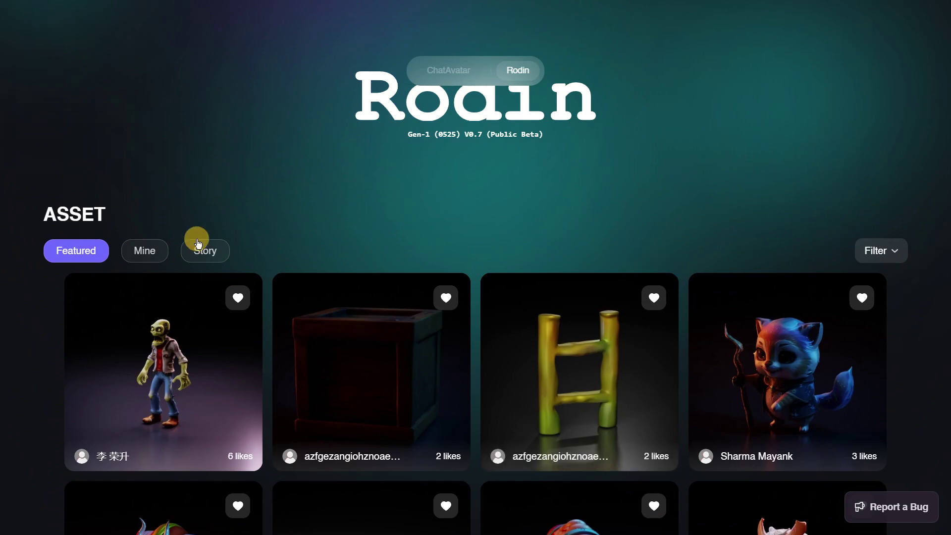
scroll(140, 302, down, 5)
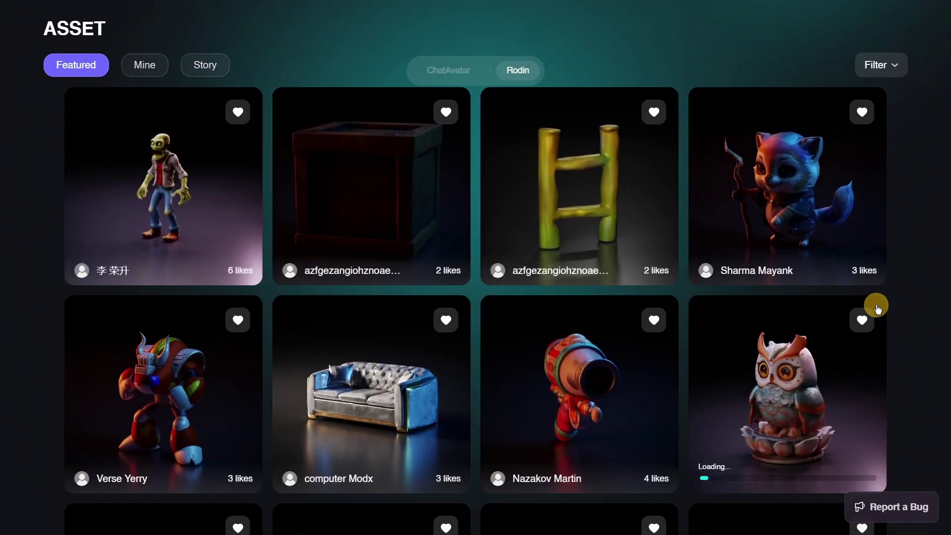
scroll(911, 326, down, 3)
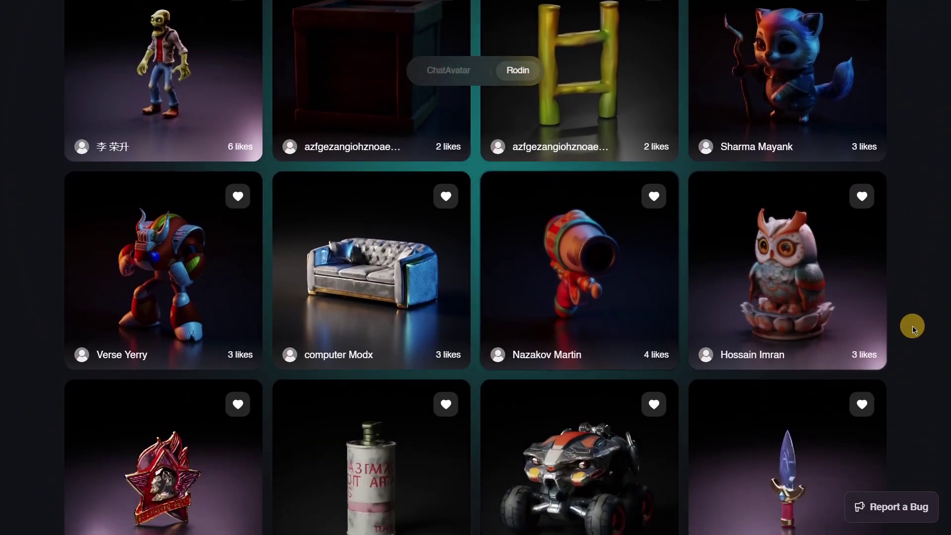
scroll(912, 326, down, 3)
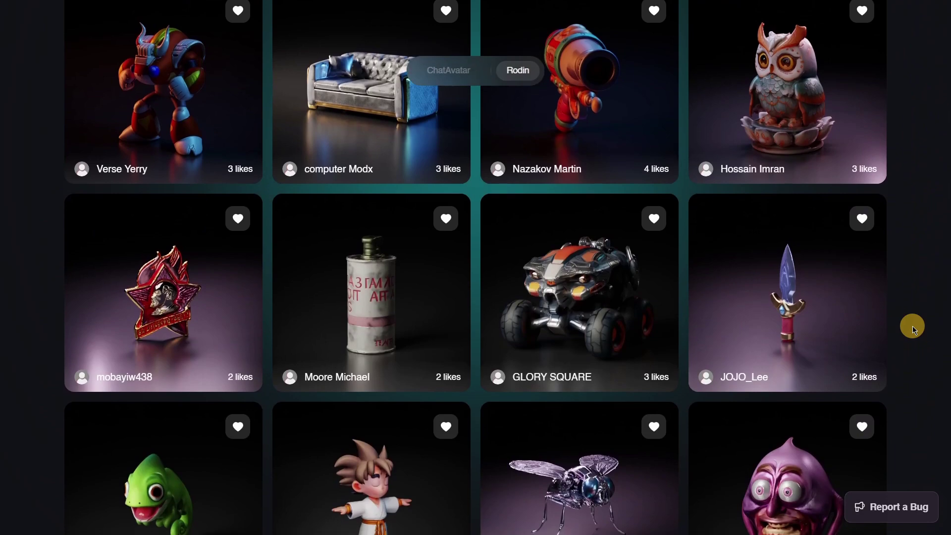
scroll(912, 326, down, 4)
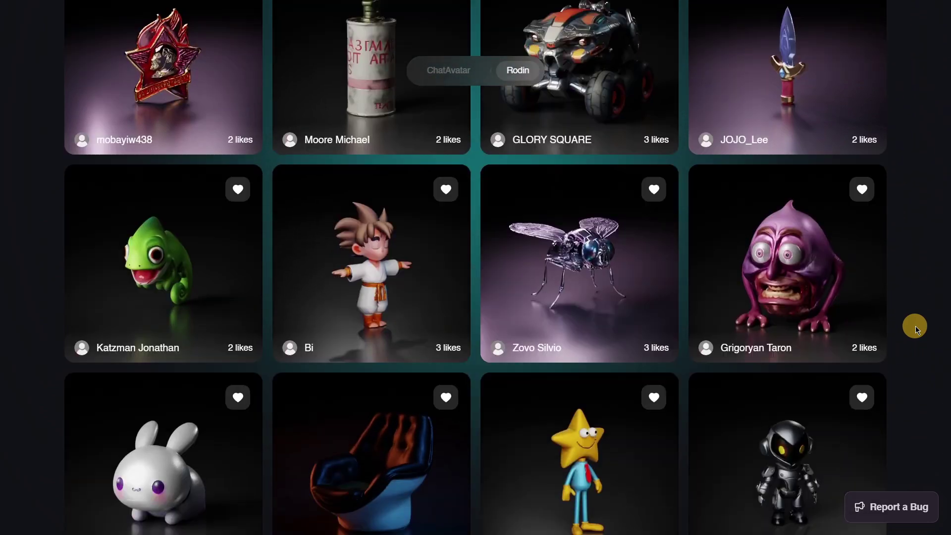
scroll(915, 329, down, 1)
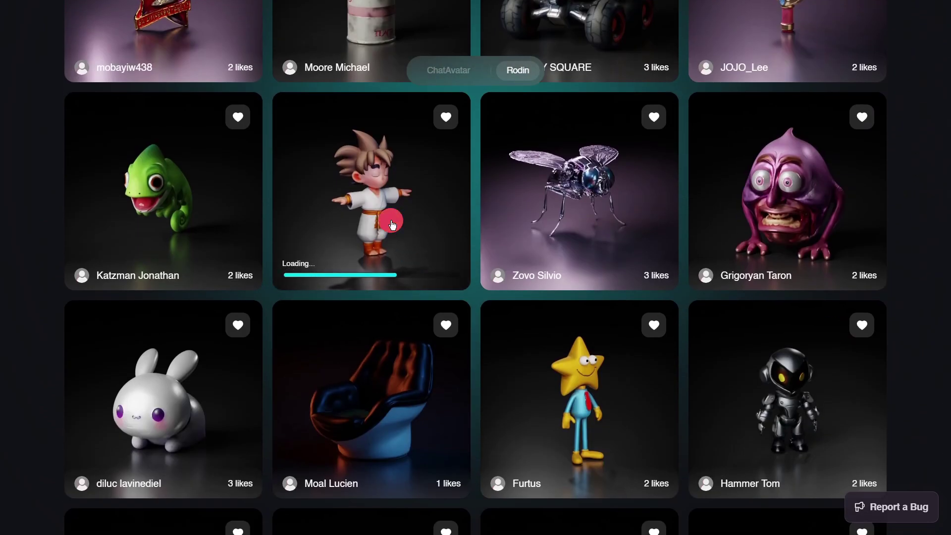
Inspect the spiky-haired martial artist model from the side, close it, and keep browsing.
click(393, 223)
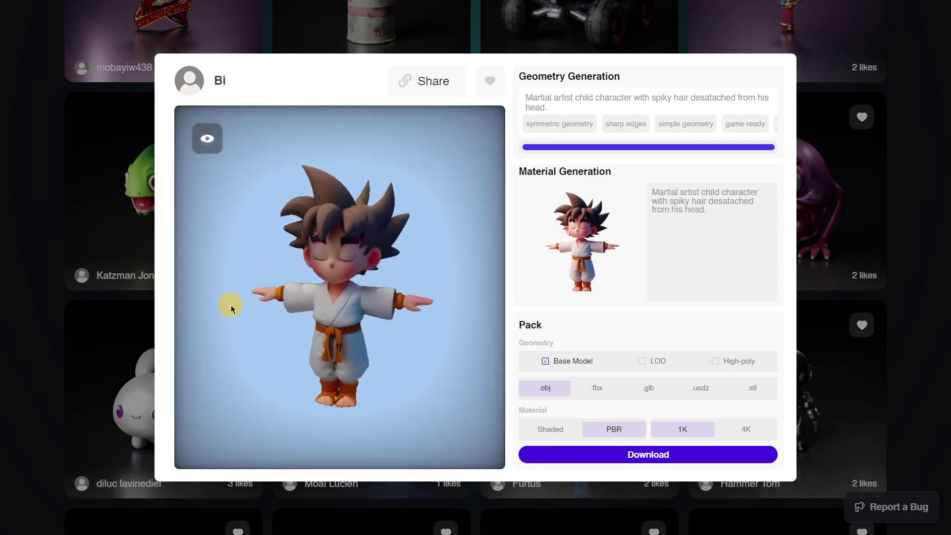
mouse_move(353, 335)
mouse_down()
mouse_move(93, 256)
mouse_move(388, 328)
mouse_move(421, 347)
mouse_up()
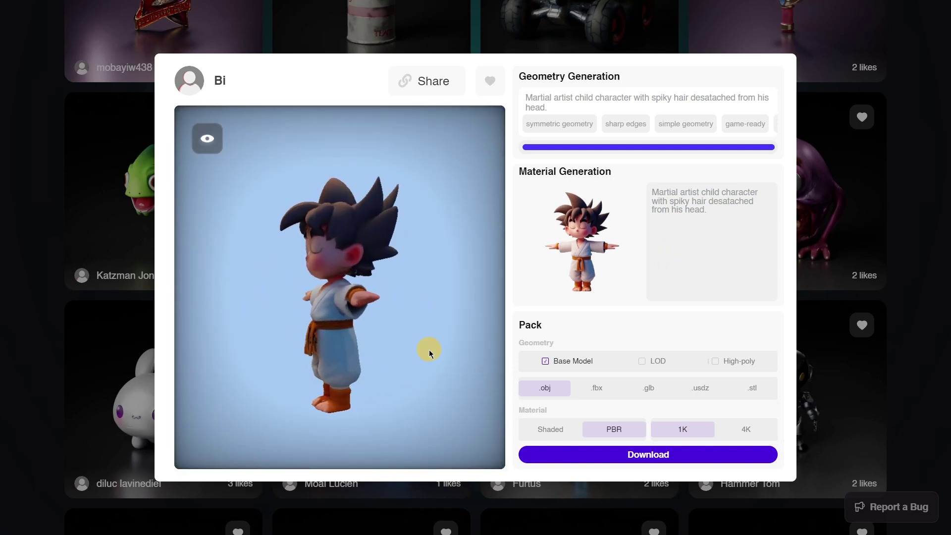
click(913, 354)
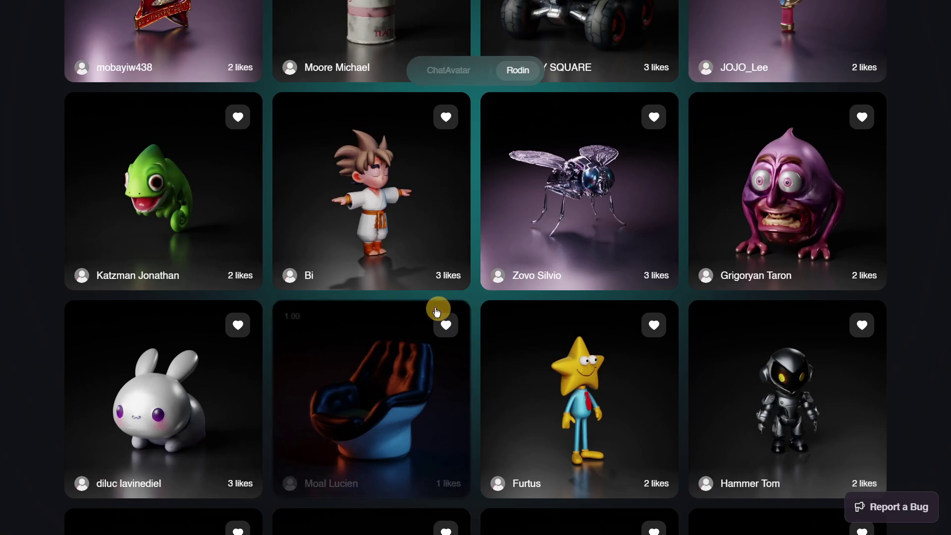
scroll(323, 288, down, 2)
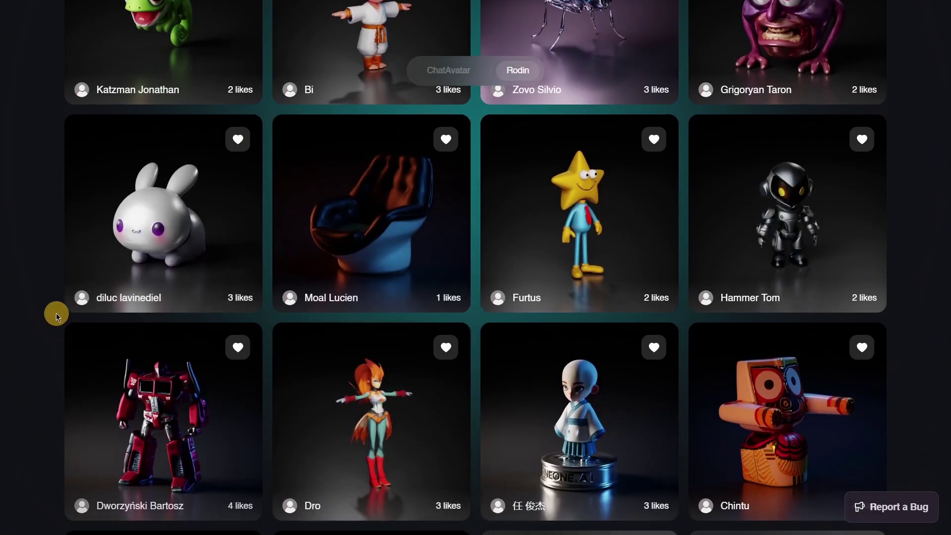
scroll(50, 277, down, 5)
scroll(57, 297, down, 5)
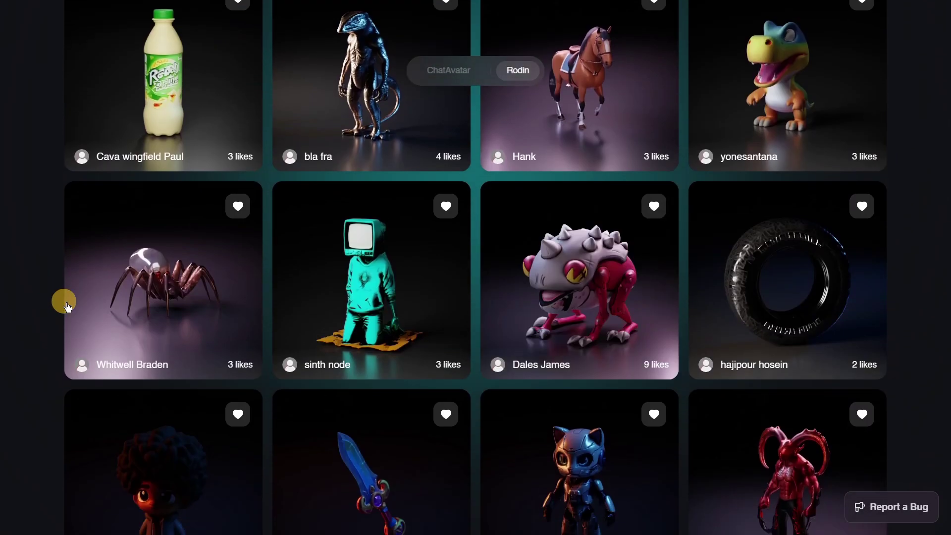
scroll(792, 346, down, 5)
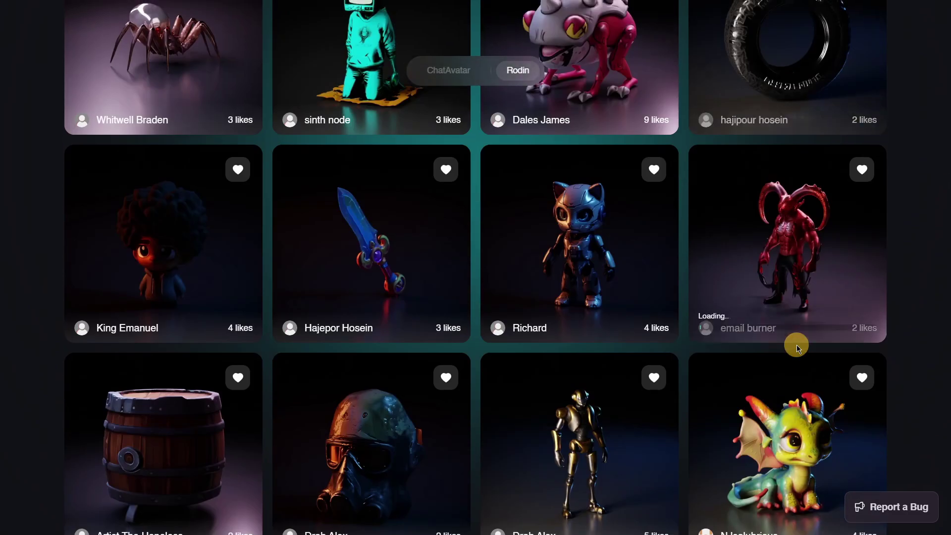
scroll(495, 317, up, 15)
scroll(480, 312, down, 3)
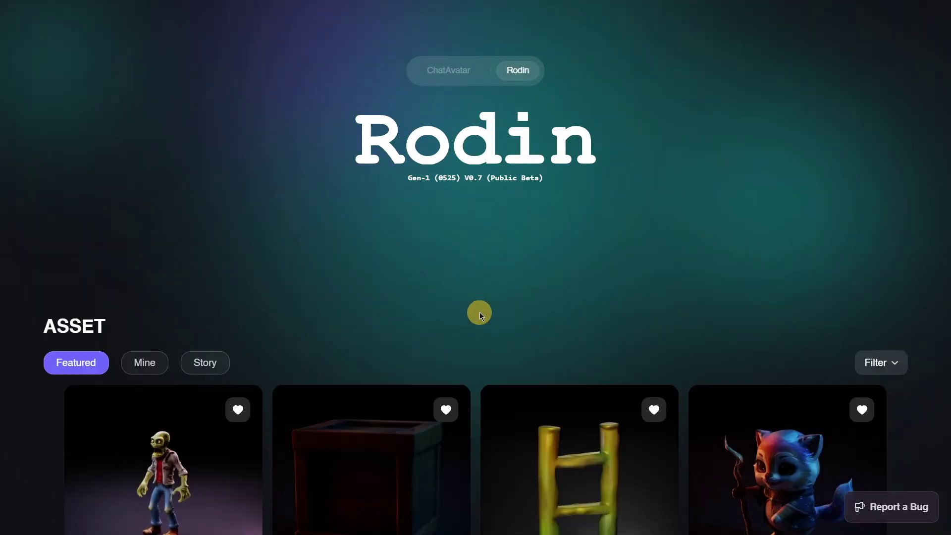
click(146, 313)
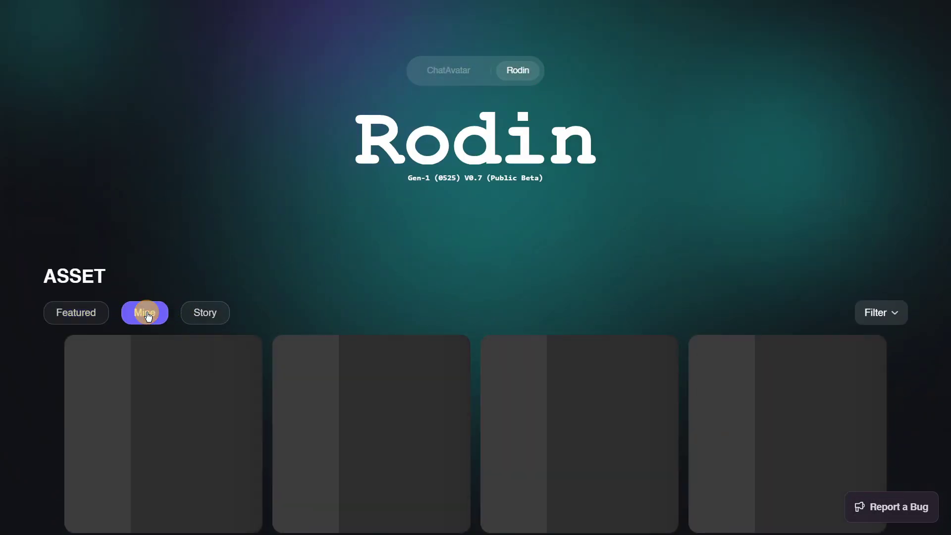
scroll(45, 334, down, 3)
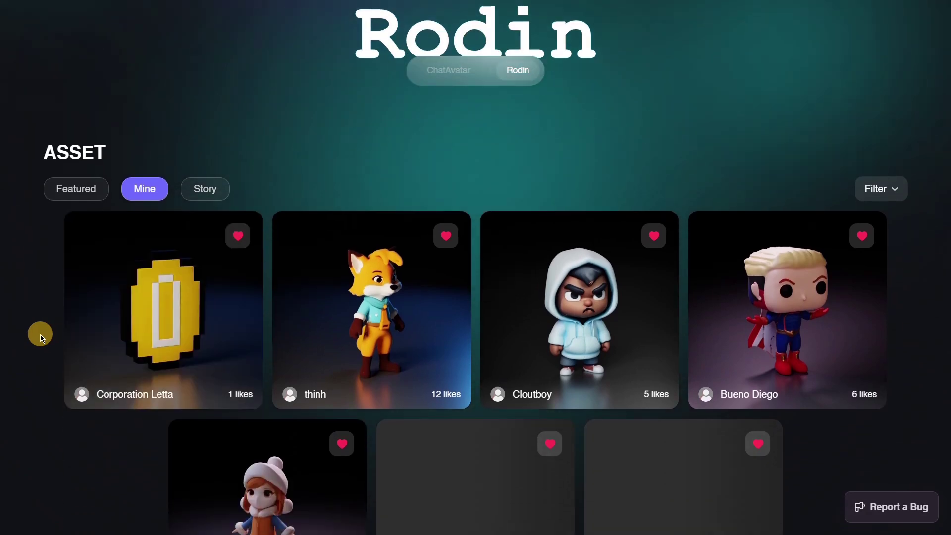
scroll(40, 334, down, 1)
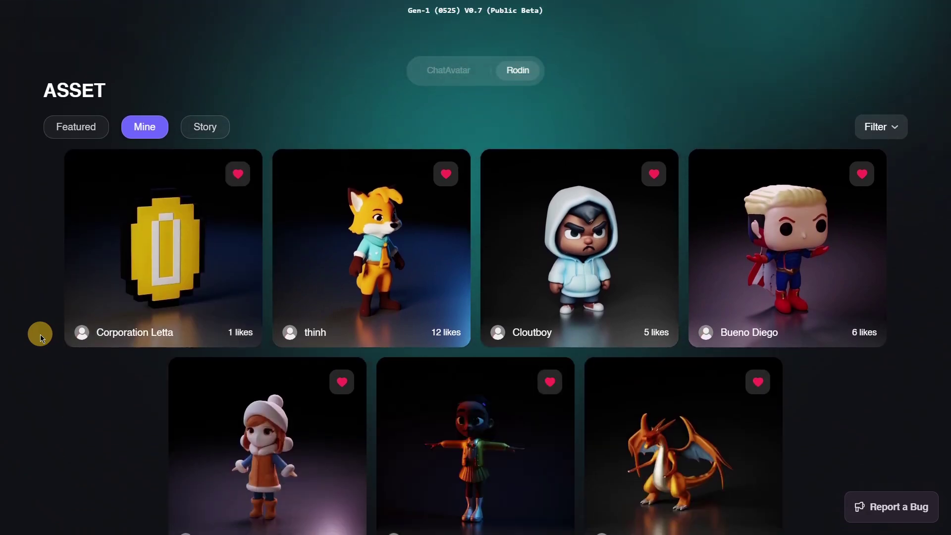
scroll(525, 299, down, 2)
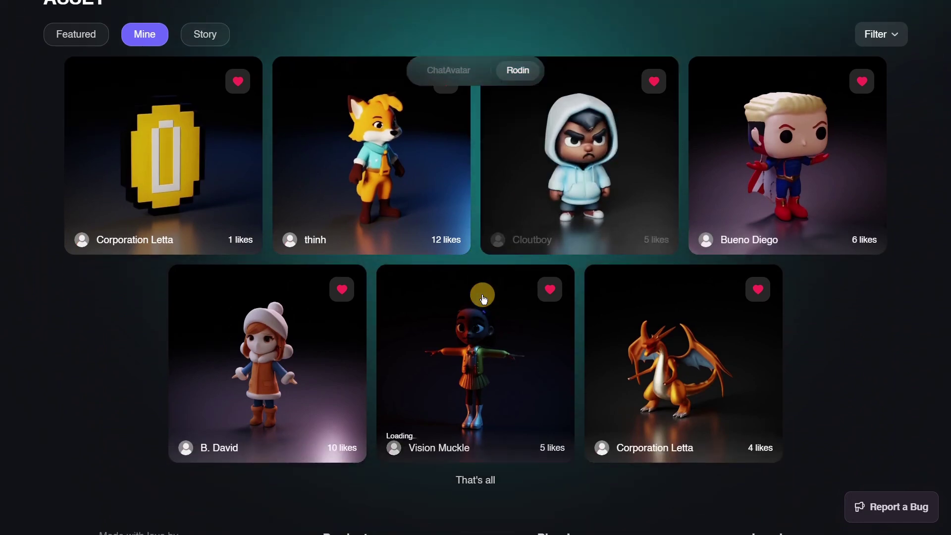
scroll(875, 389, up, 1)
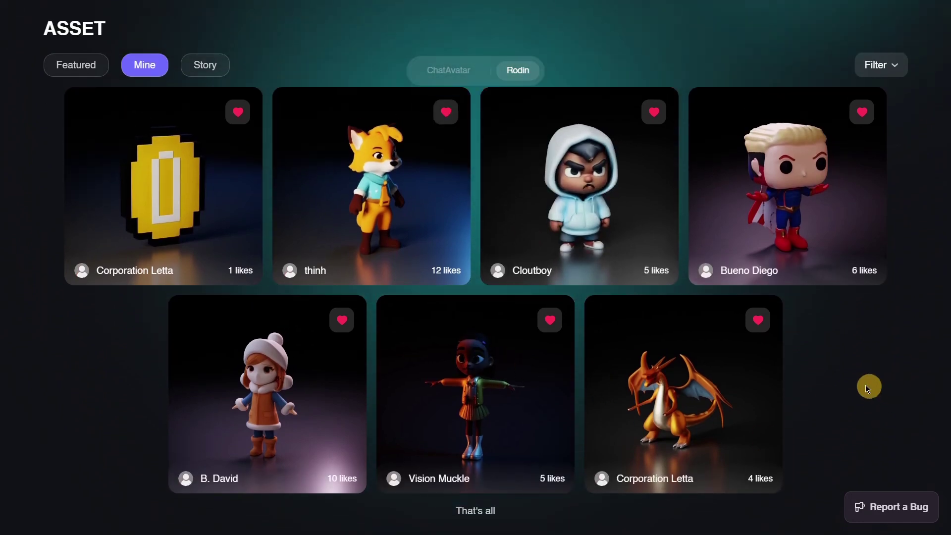
scroll(258, 236, up, 2)
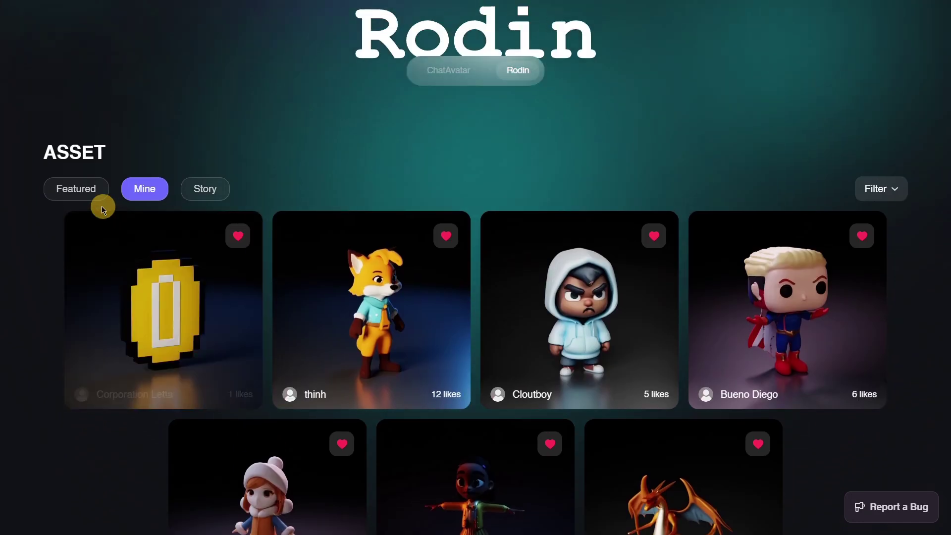
click(76, 192)
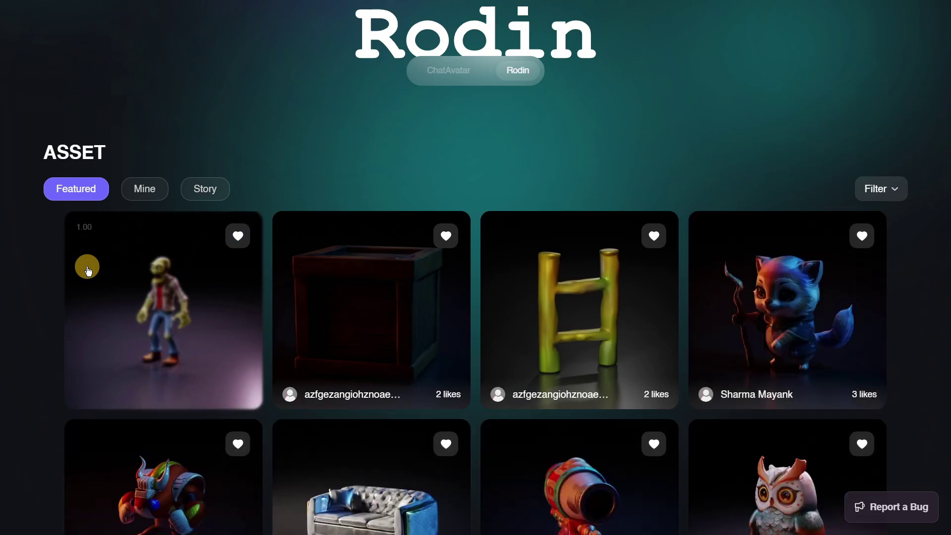
scroll(84, 268, up, 5)
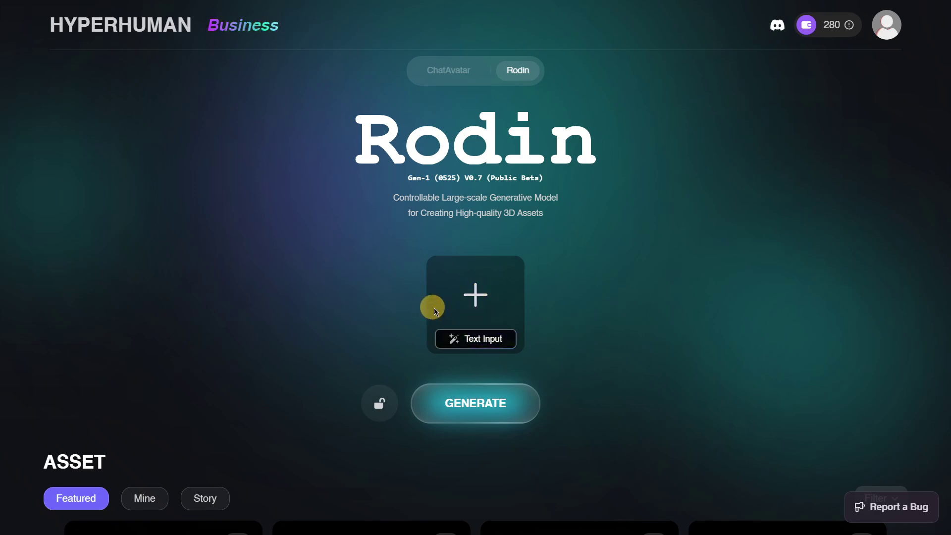
scroll(639, 329, down, 4)
scroll(53, 376, down, 6)
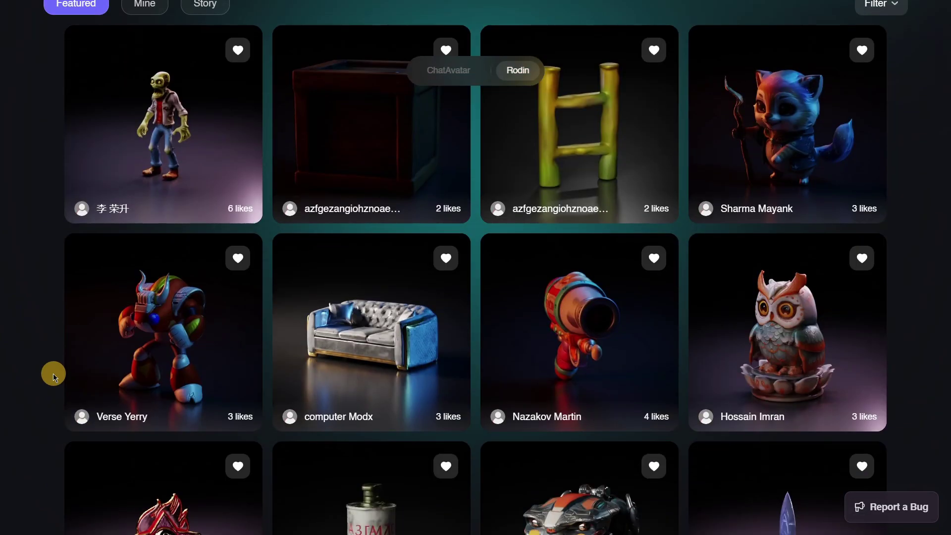
scroll(36, 315, down, 5)
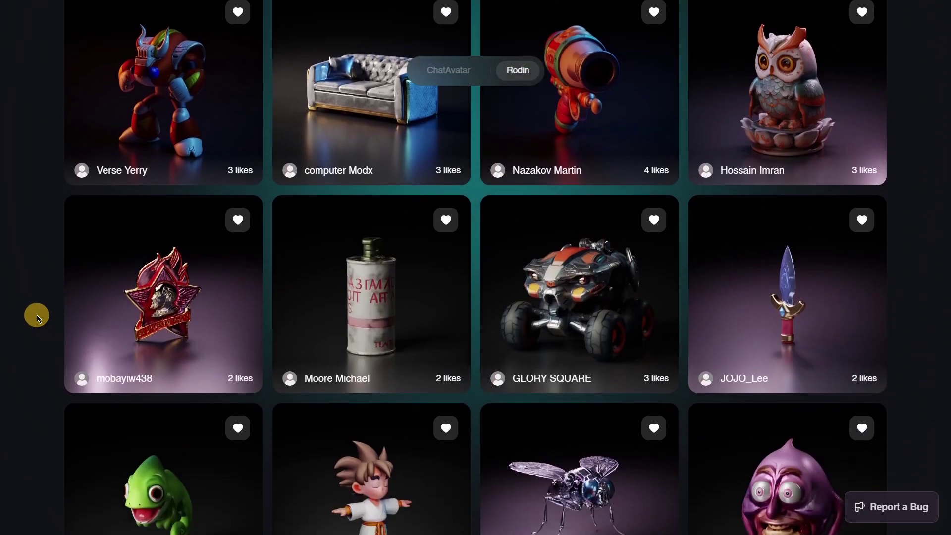
scroll(39, 315, up, 15)
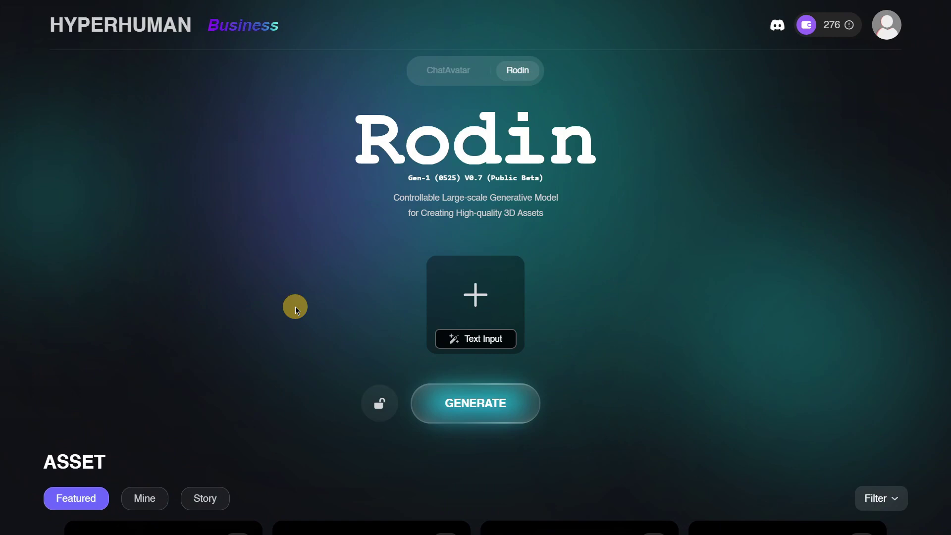
Upload Character.png as the reference image and generate a 3D model from it.
click(442, 294)
double_click(221, 165)
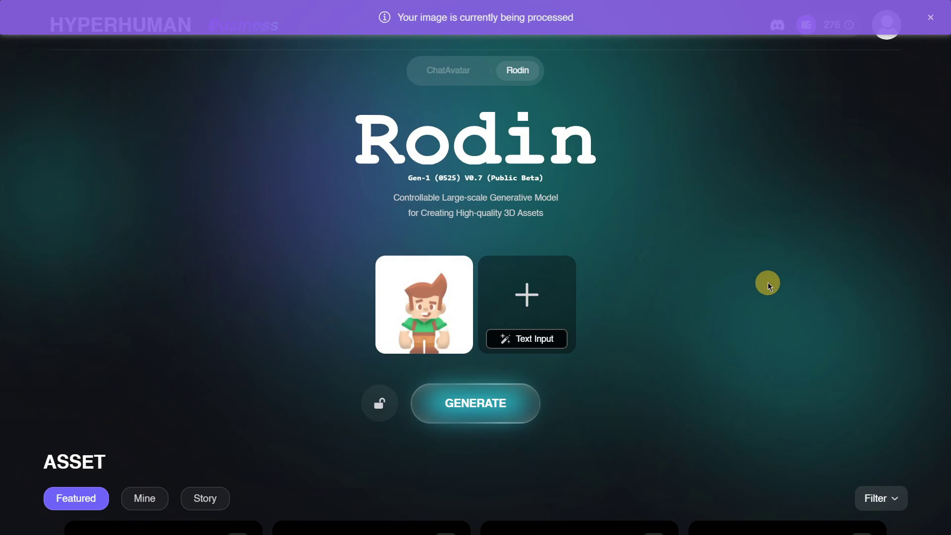
click(485, 420)
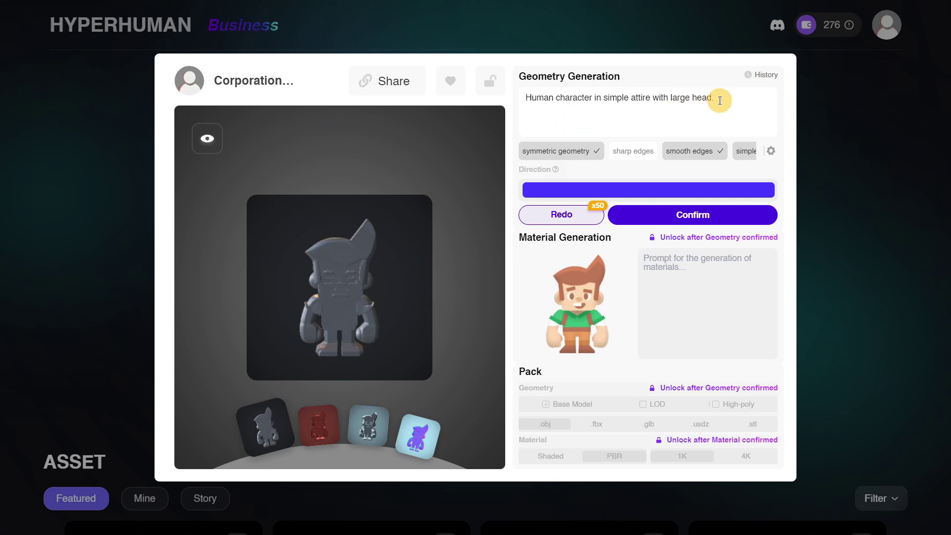
Review the geometry prompt and tags, keep 10000 polygons, and confirm the geometry generation.
drag(719, 98, 429, 105)
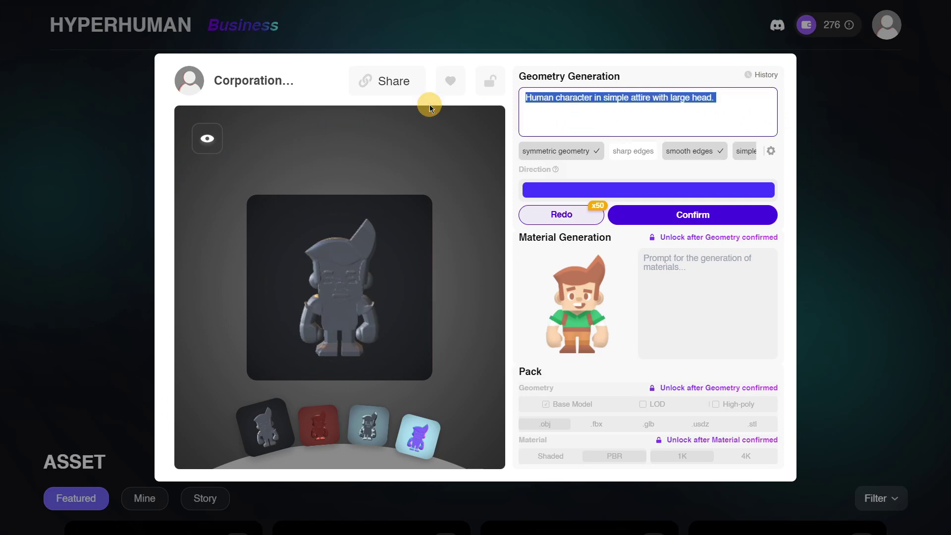
drag(697, 163, 451, 165)
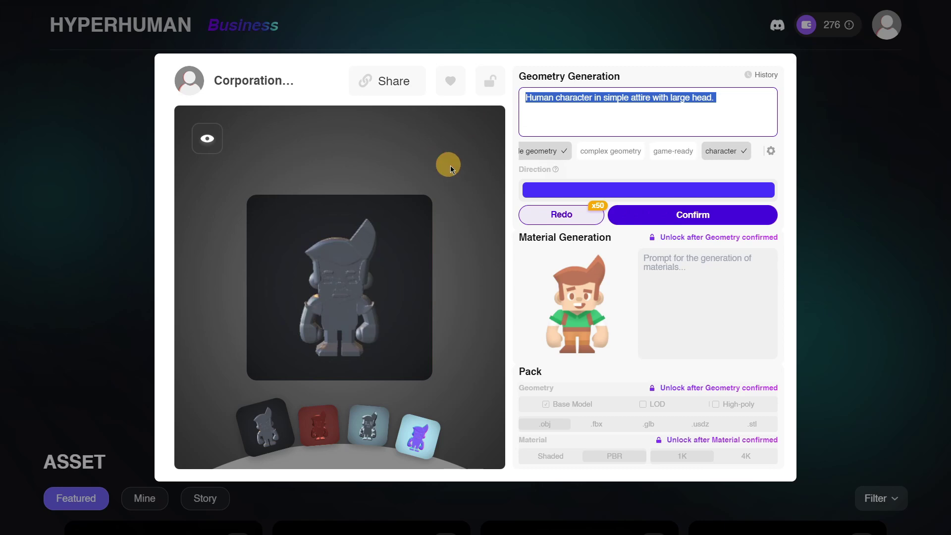
click(771, 151)
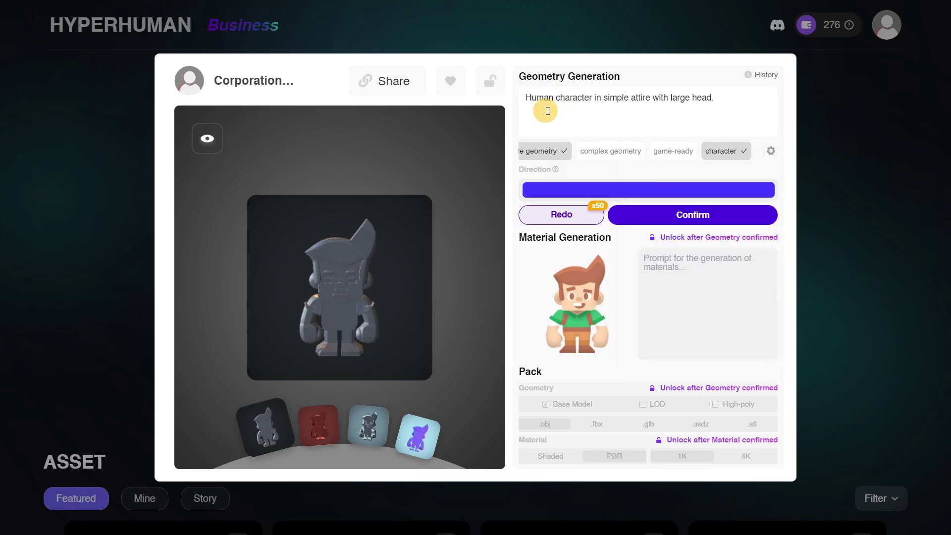
mouse_move(640, 213)
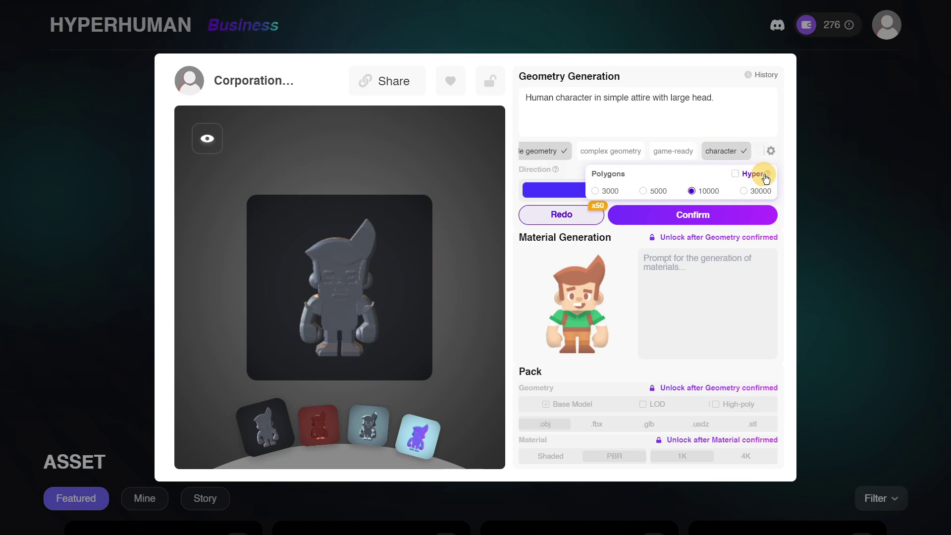
mouse_move(768, 174)
mouse_move(736, 220)
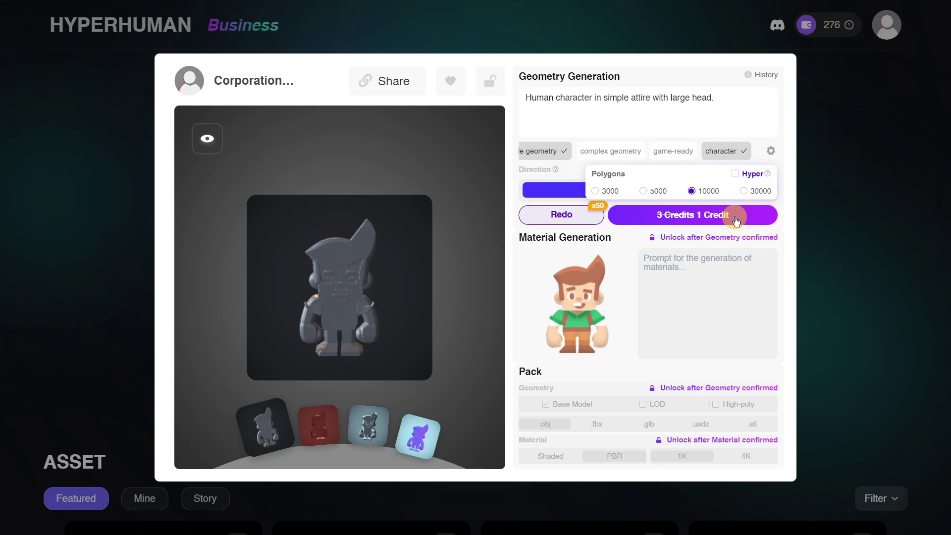
click(736, 221)
click(685, 219)
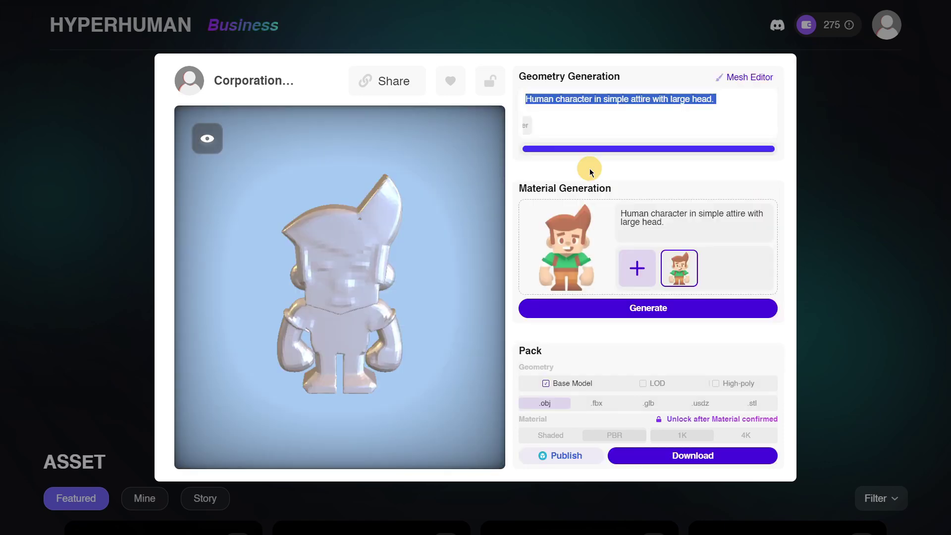
Orbit the finished 10000-polygon character mesh to inspect it from several sides.
drag(349, 289, 278, 283)
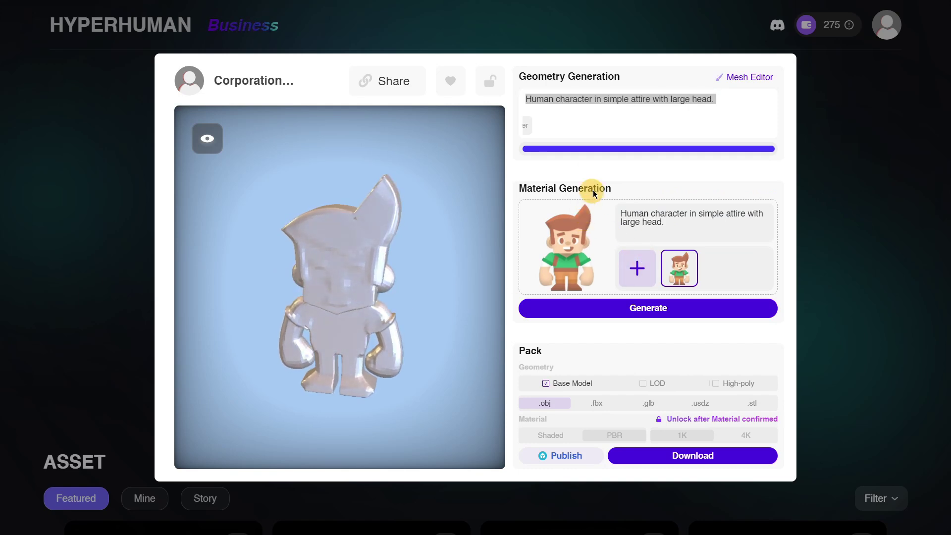
drag(384, 299, 390, 269)
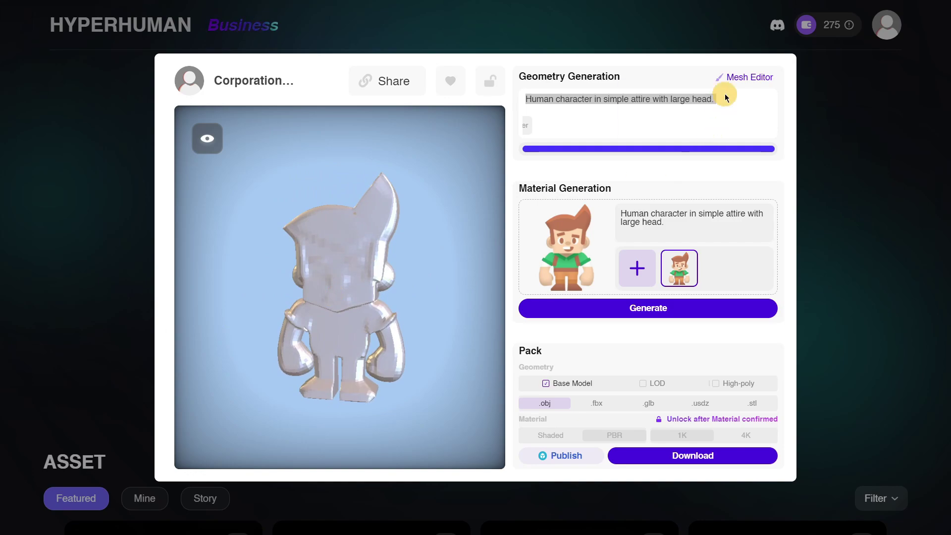
Open the Mesh Editor and orbit the character to an angled view of its face.
click(732, 78)
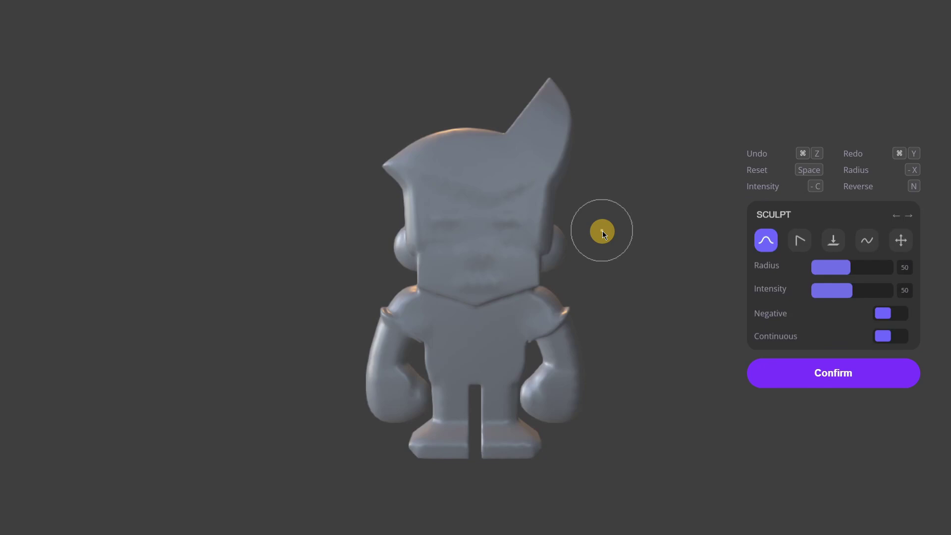
scroll(503, 221, up, 5)
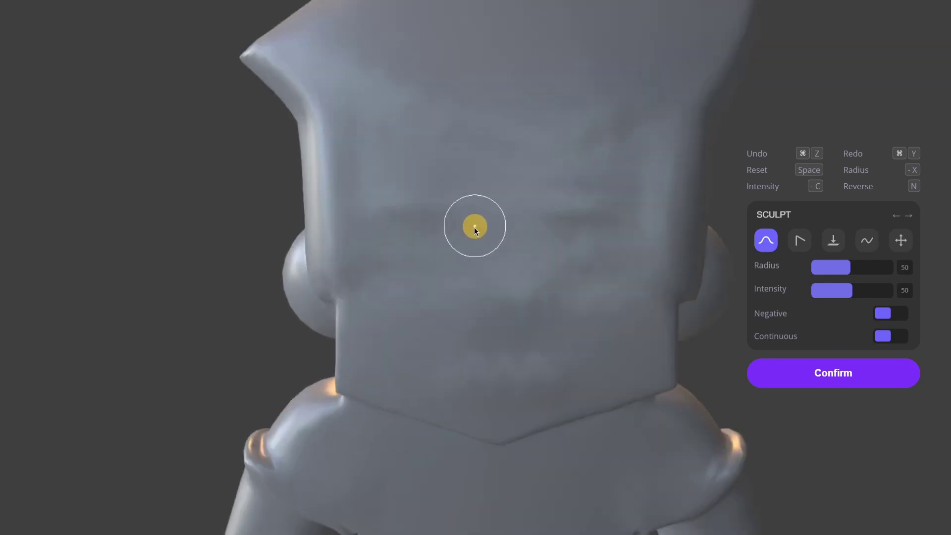
scroll(181, 316, down, 5)
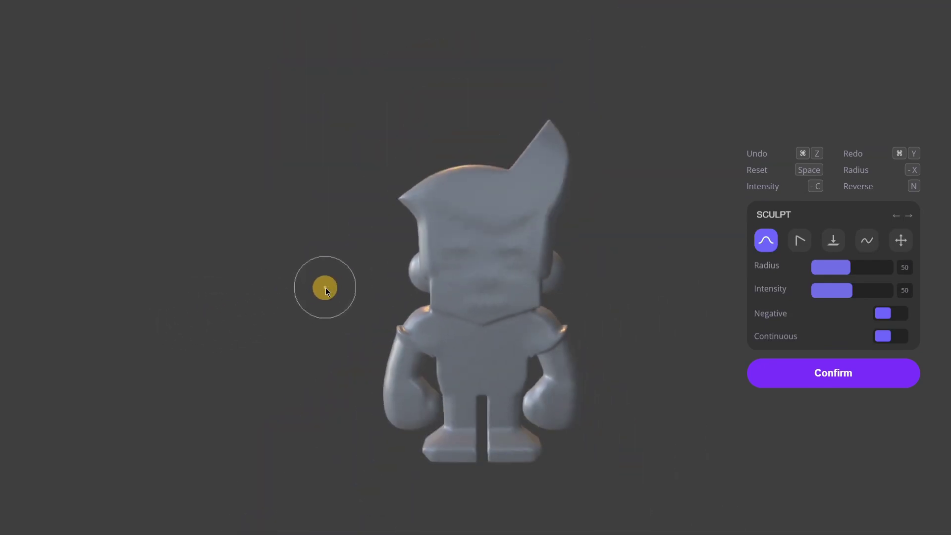
drag(325, 288, 753, 267)
drag(348, 299, 436, 230)
scroll(425, 233, up, 10)
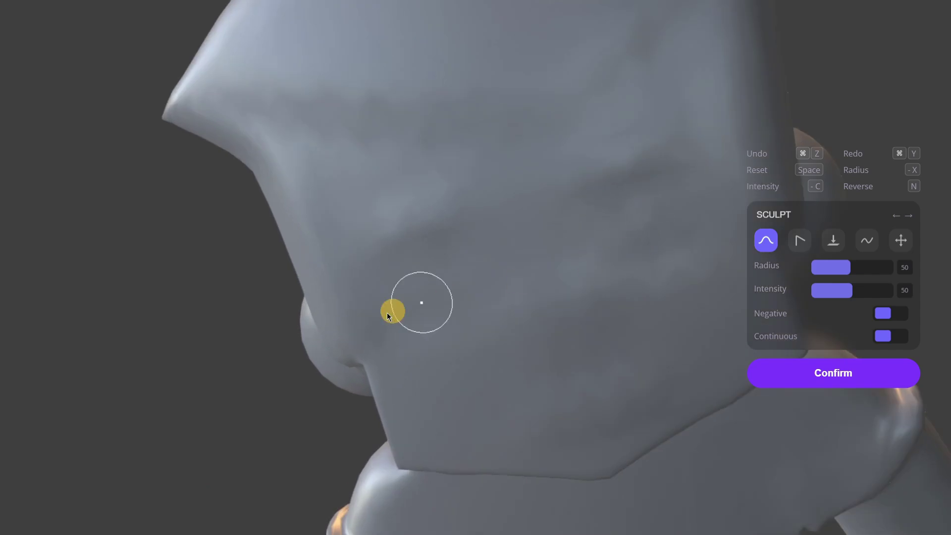
scroll(387, 313, down, 10)
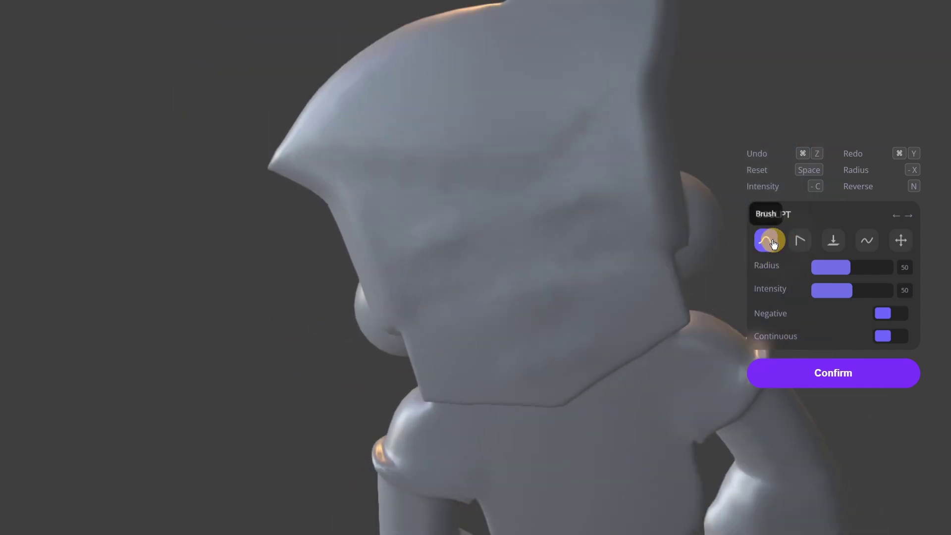
Sculpt raised ridges on the face and across the cheek, then apply the mesh edits.
click(450, 275)
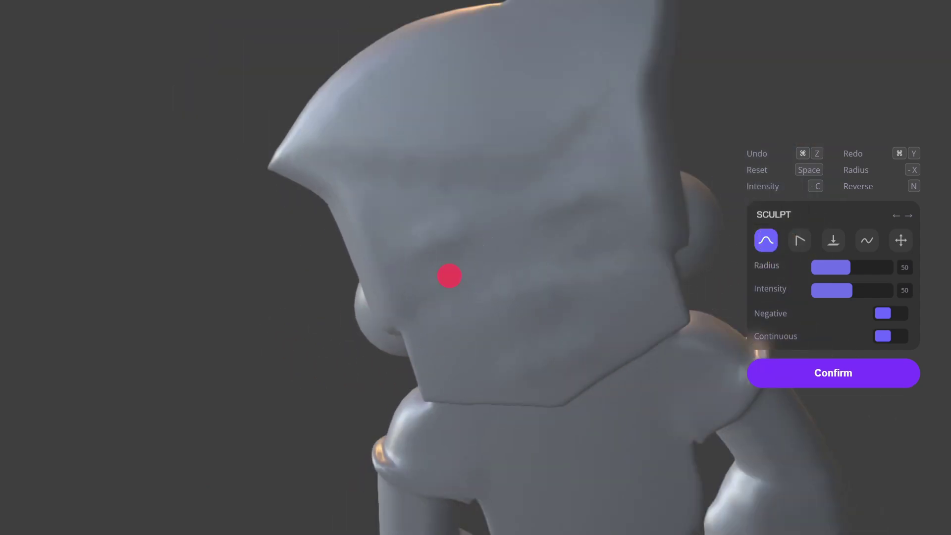
drag(449, 275, 458, 273)
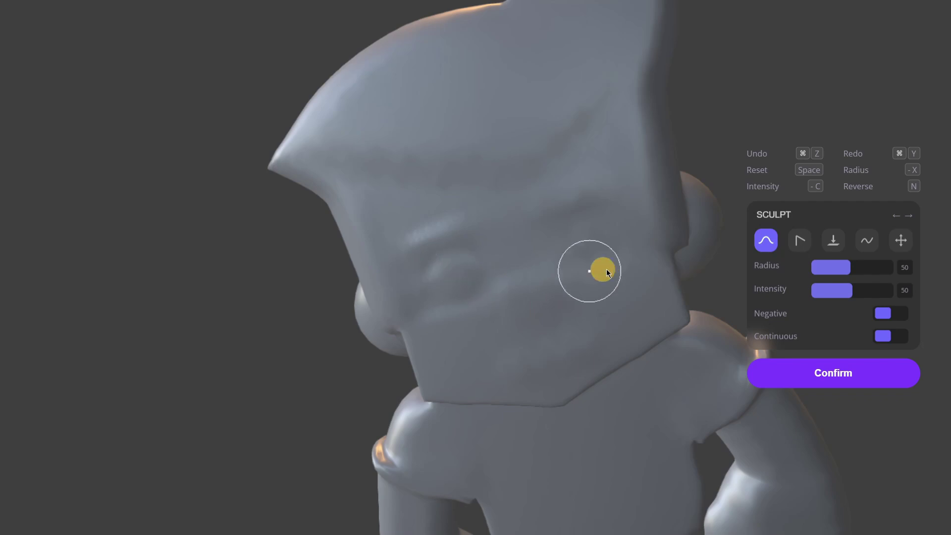
click(579, 249)
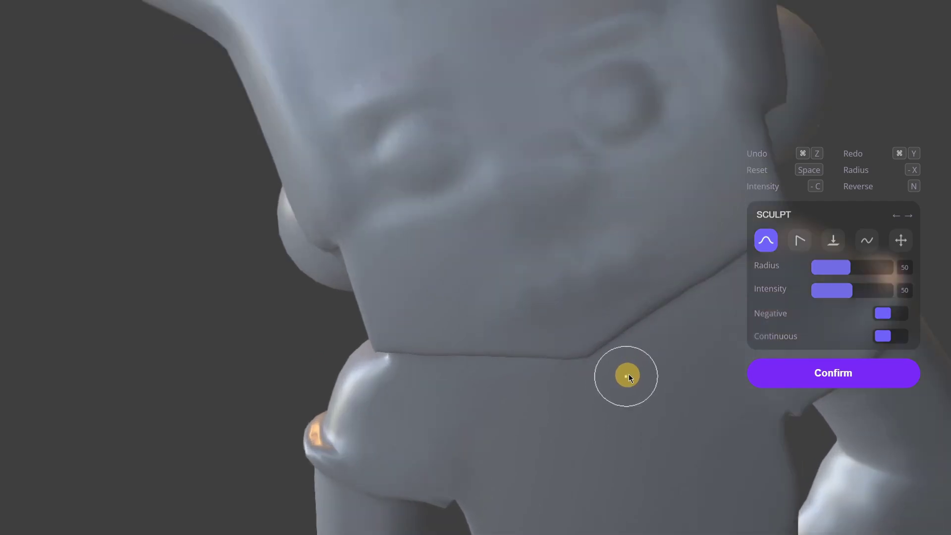
drag(623, 260, 523, 288)
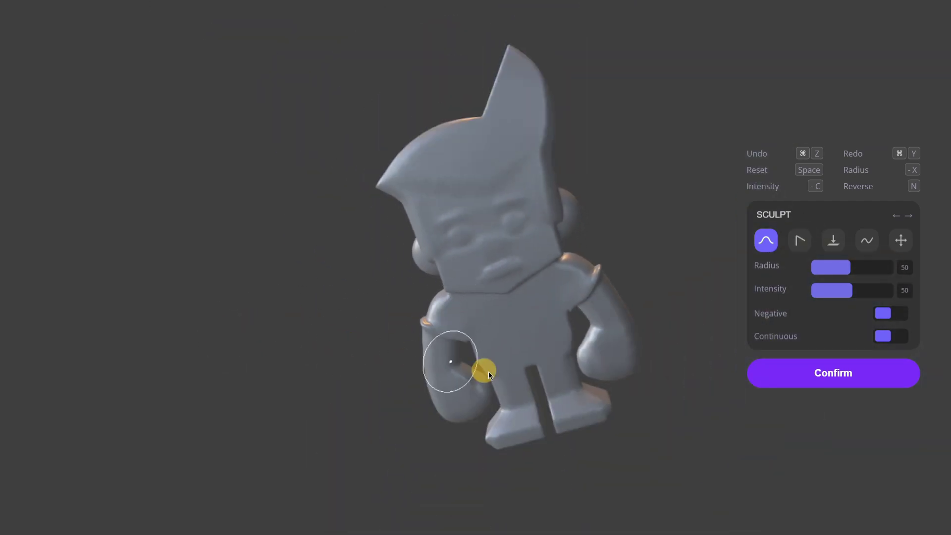
click(831, 375)
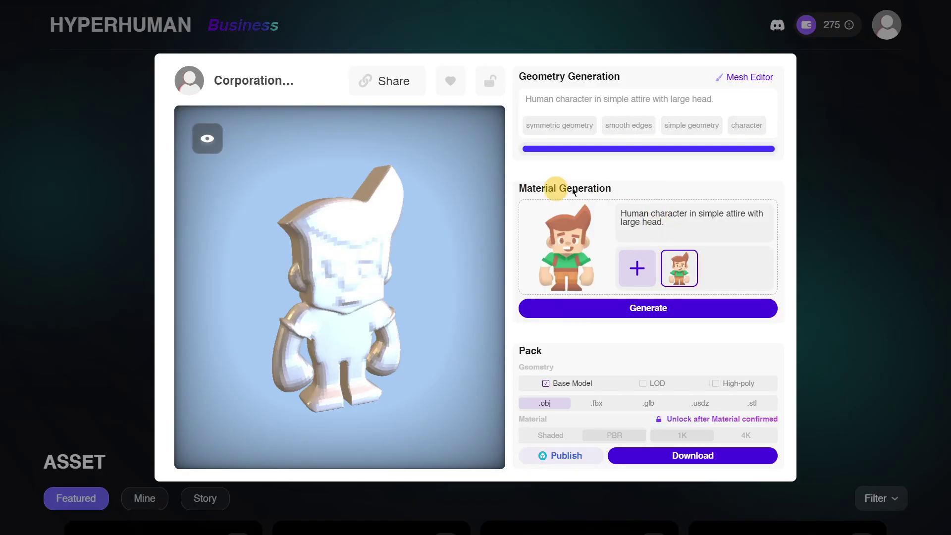
Edit the material prompt and verify PBR Temperature 7 and Reference Strength 0.8.
triple_click(676, 225)
click(679, 225)
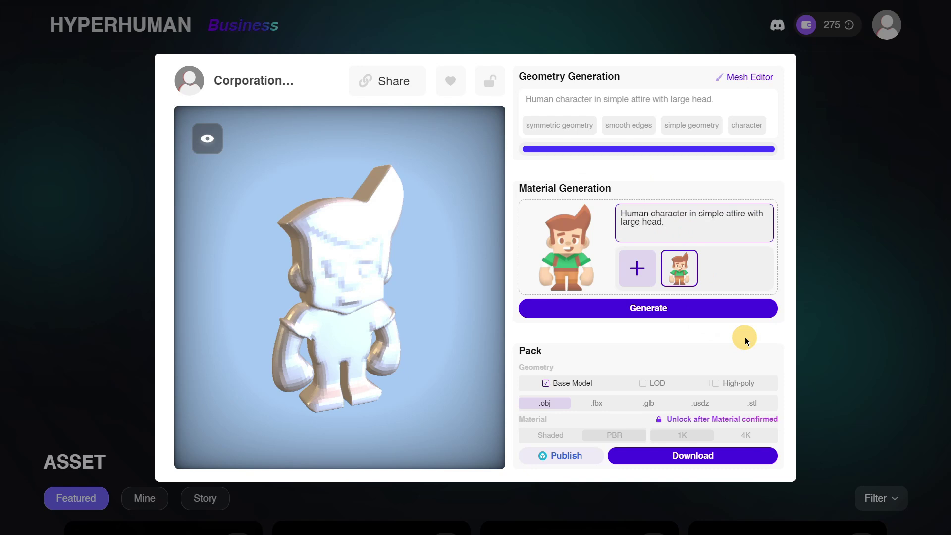
mouse_move(653, 307)
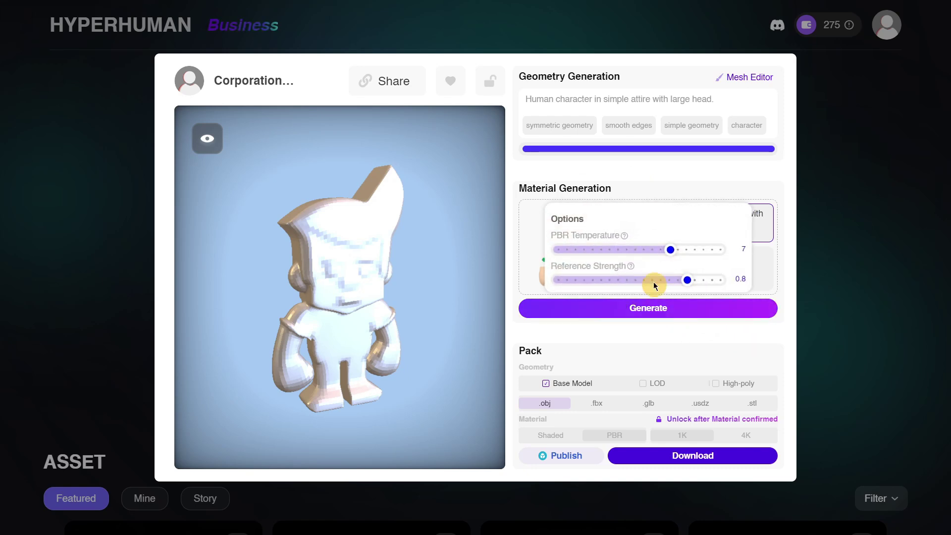
mouse_move(629, 237)
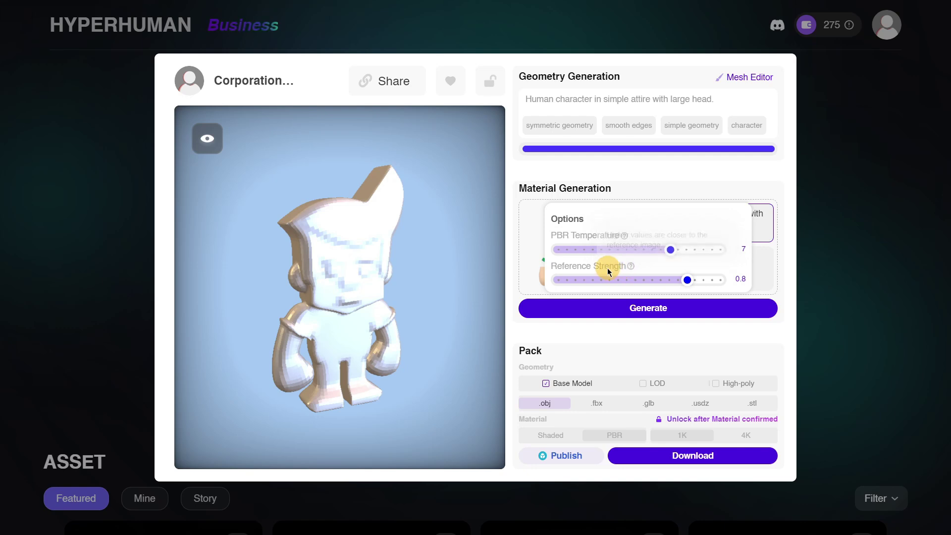
mouse_move(629, 266)
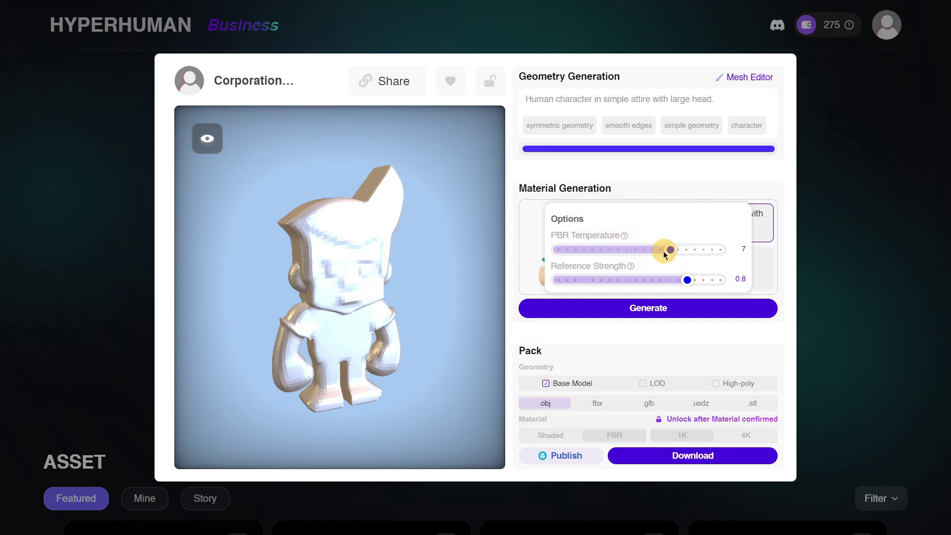
click(656, 312)
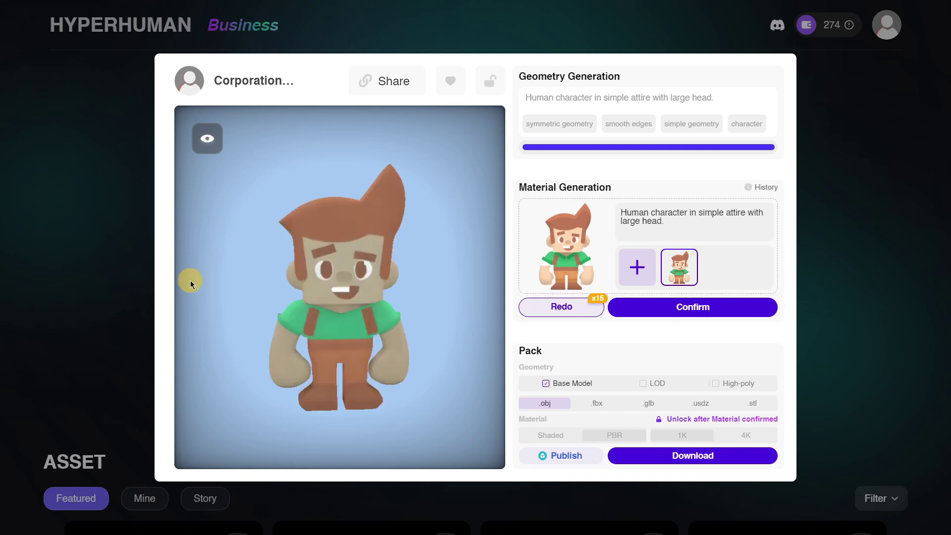
drag(317, 324, 347, 349)
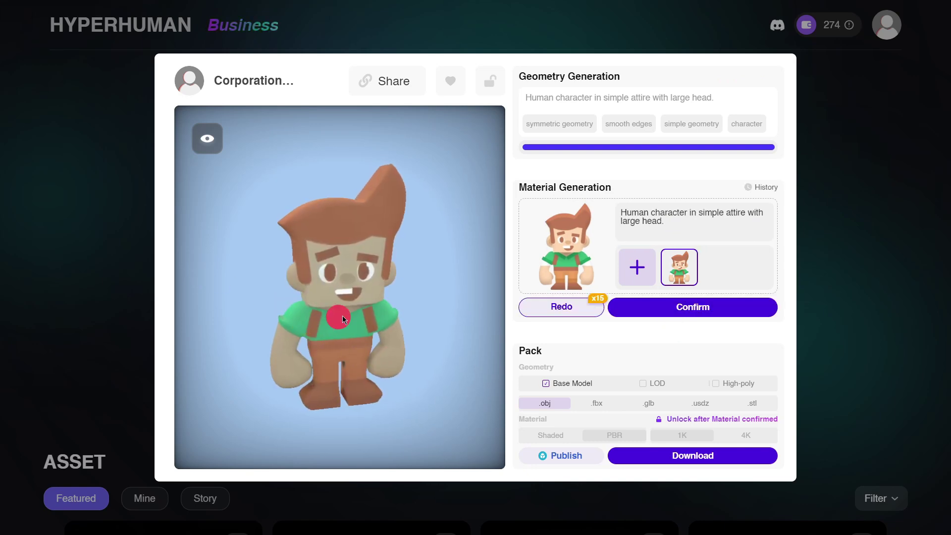
drag(342, 316, 266, 342)
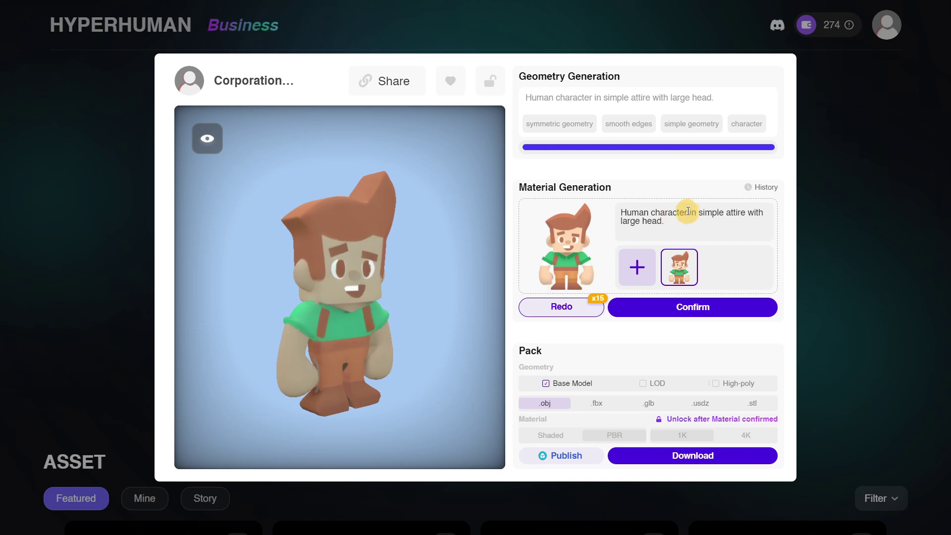
drag(212, 257, 149, 329)
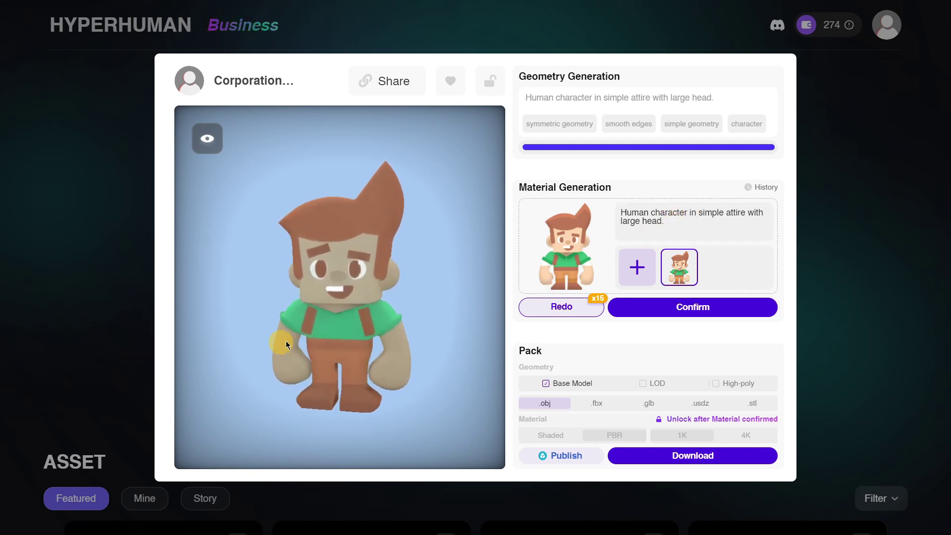
drag(318, 361, 134, 355)
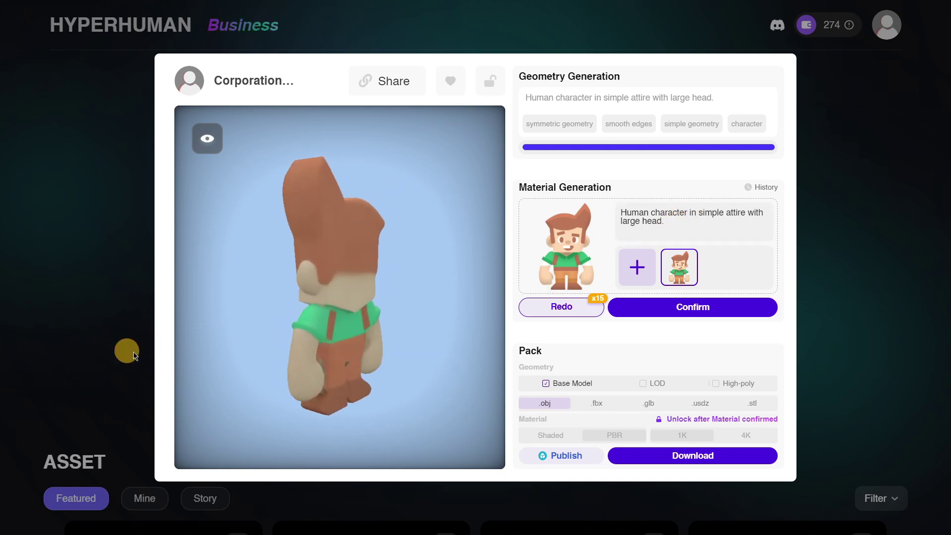
drag(263, 374, 223, 301)
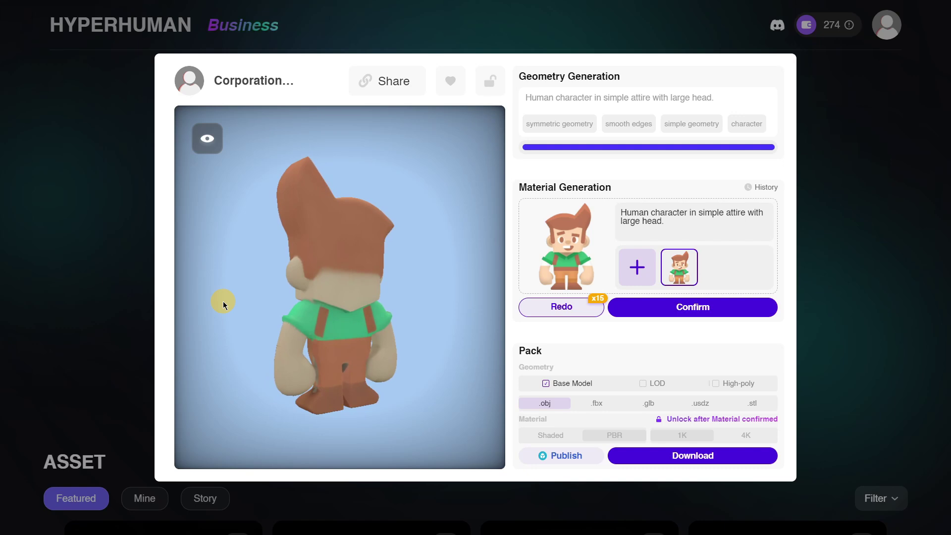
scroll(307, 391, up, 5)
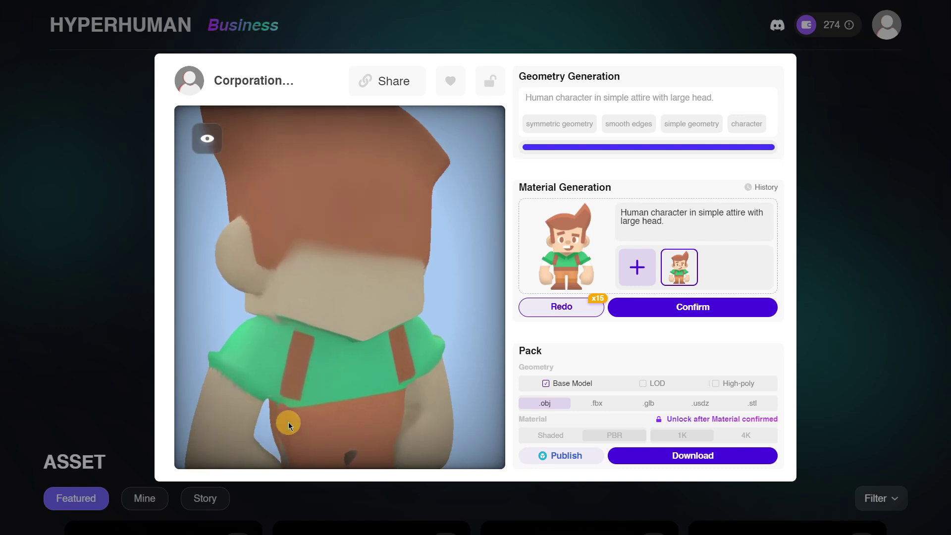
drag(288, 422, 219, 384)
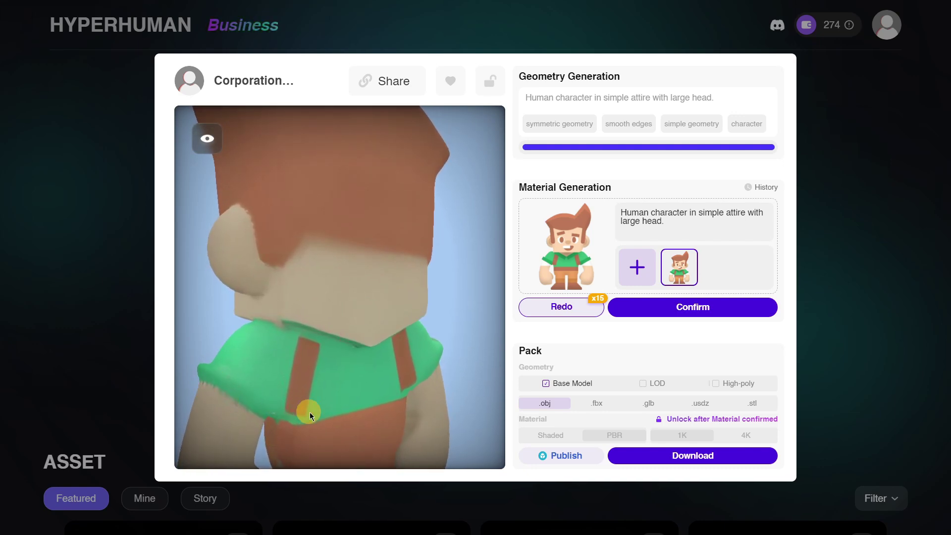
drag(310, 412, 206, 403)
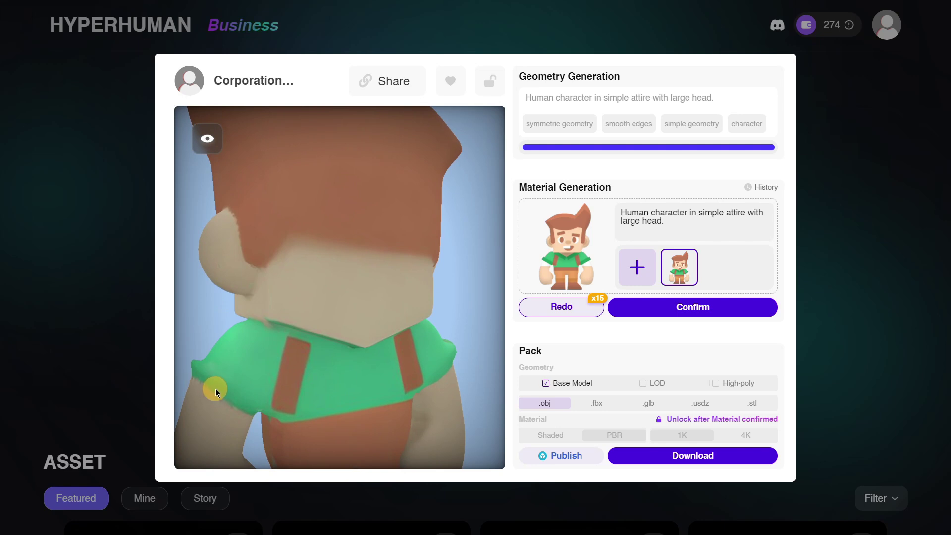
scroll(286, 424, down, 5)
drag(291, 358, 333, 393)
scroll(344, 417, up, 3)
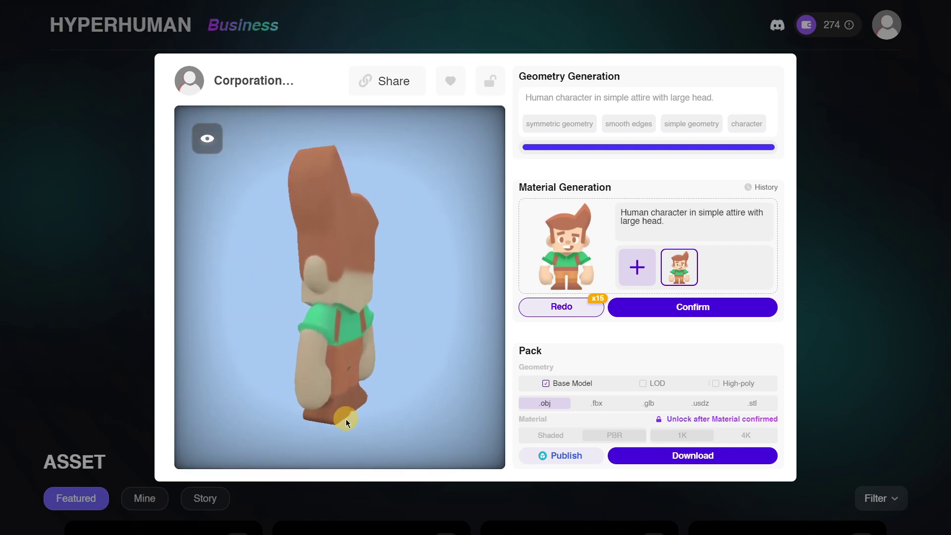
drag(289, 364, 307, 397)
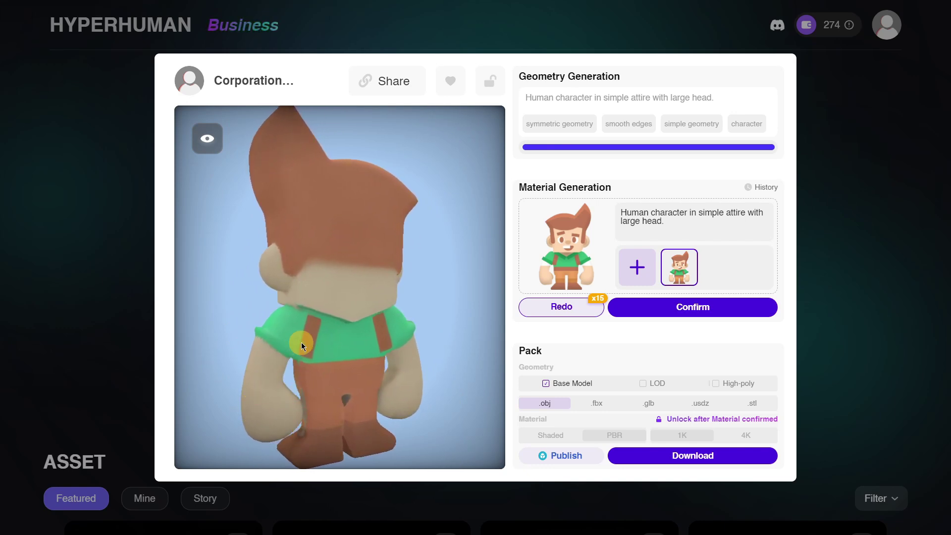
scroll(302, 341, down, 3)
drag(291, 322, 435, 317)
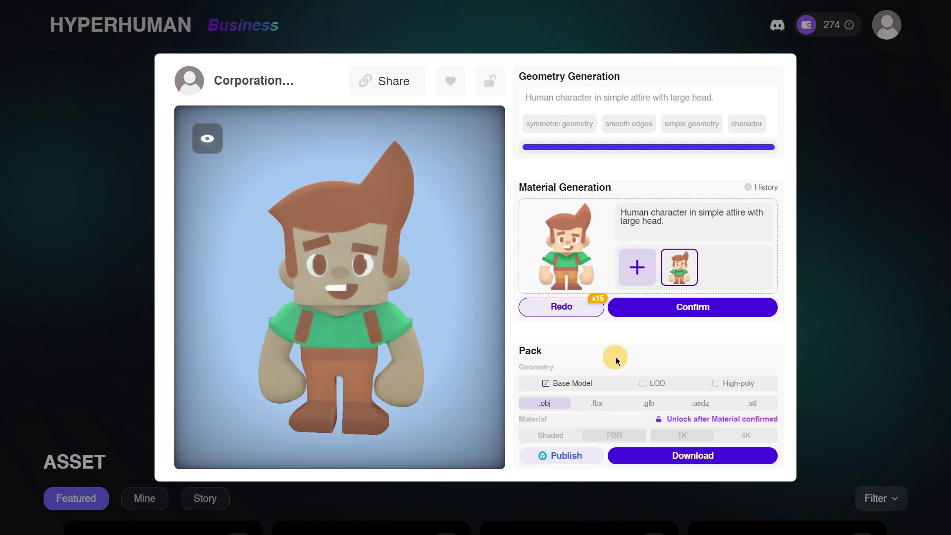
Confirm the character's material, then turn the featured winter-clothing girl to inspect her.
click(658, 307)
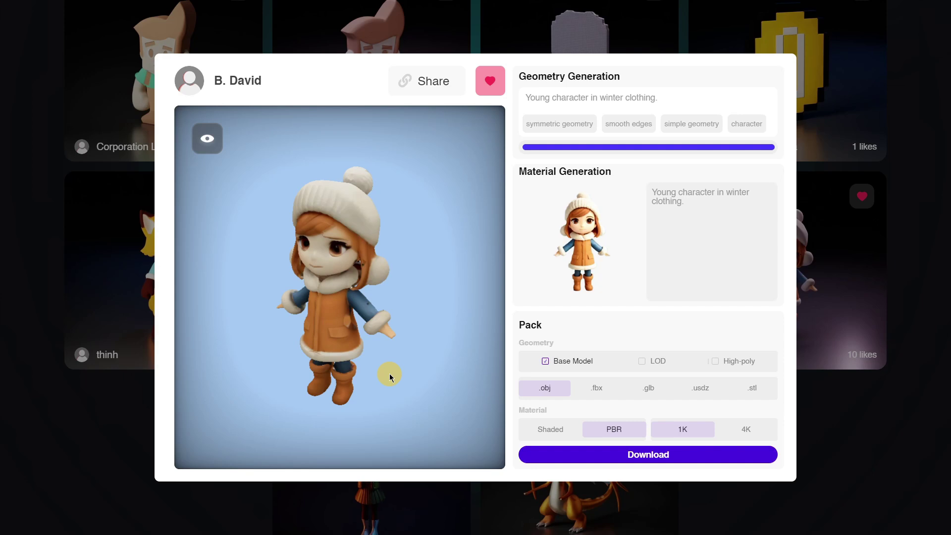
drag(327, 272, 397, 220)
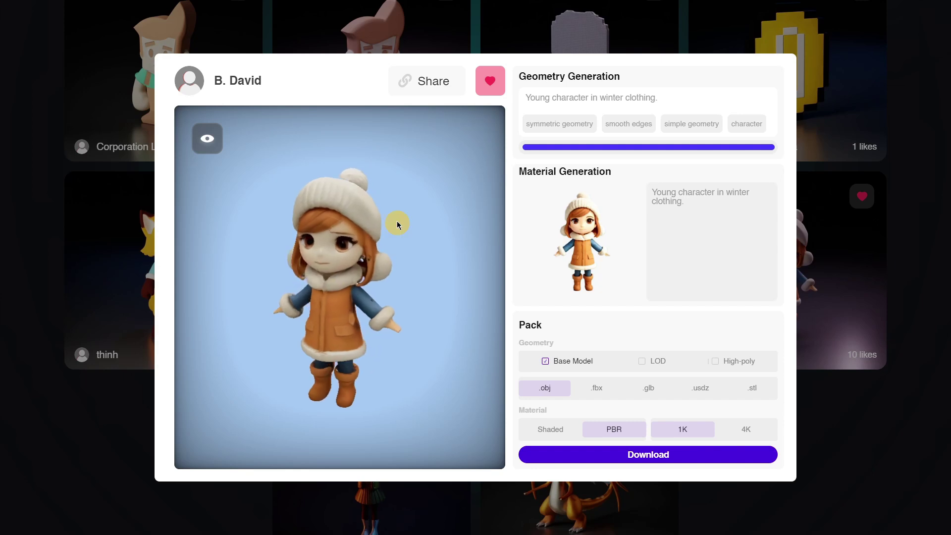
drag(382, 276, 339, 246)
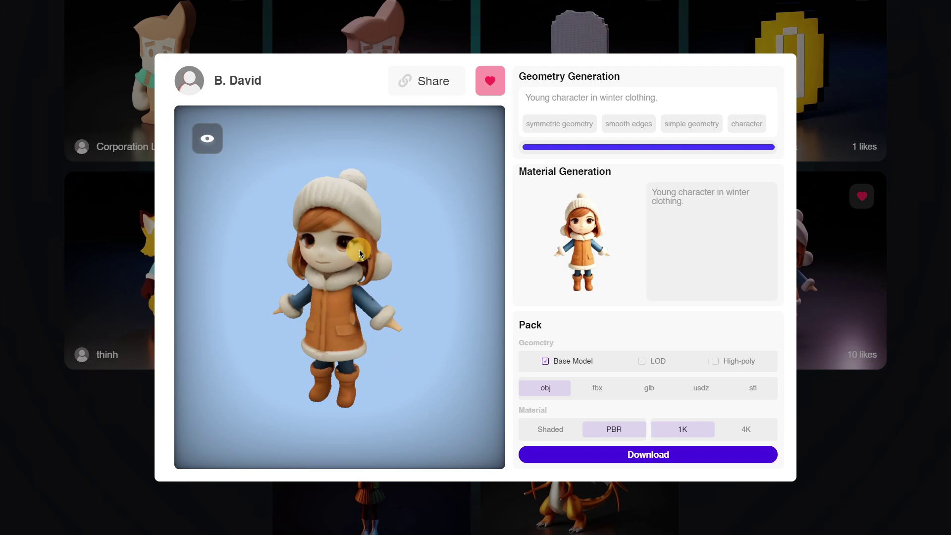
drag(360, 253, 368, 319)
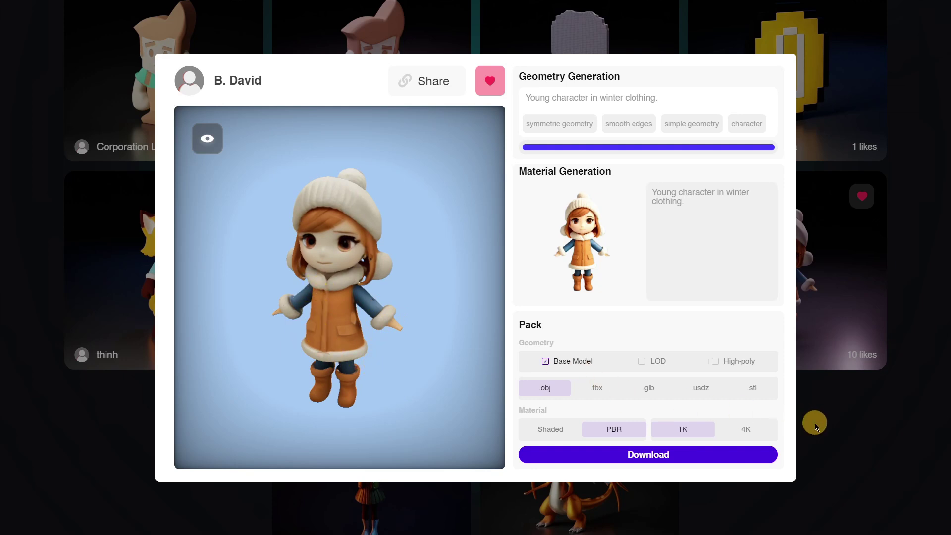
drag(367, 308, 445, 236)
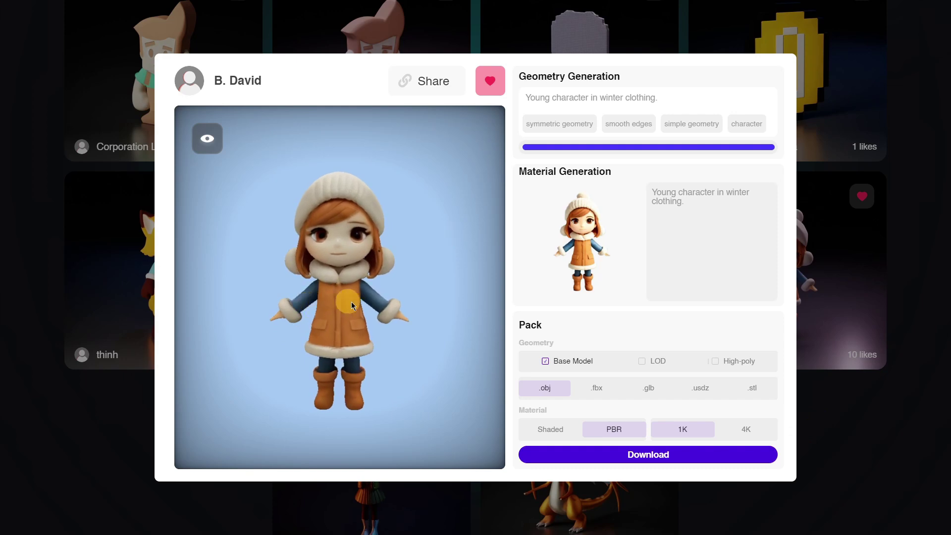
Zoom in on the winter-clothing girl and reposition the enlarged view.
scroll(411, 317, up, 5)
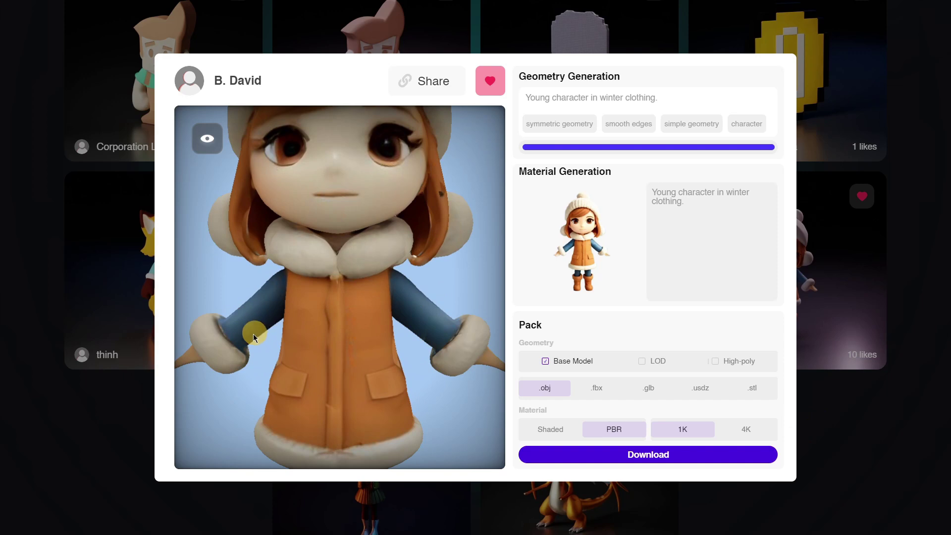
scroll(287, 332, down, 5)
scroll(353, 436, up, 2)
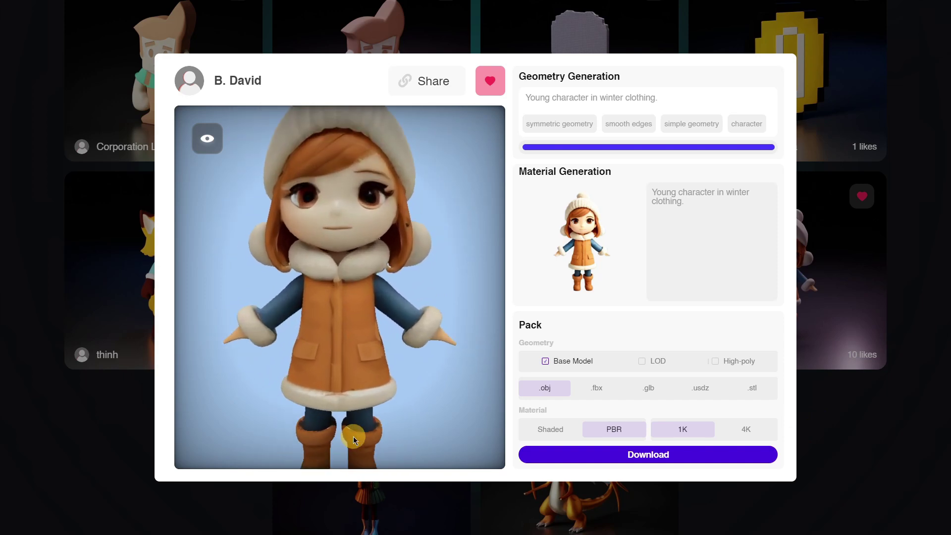
drag(367, 329, 370, 319)
scroll(361, 327, down, 5)
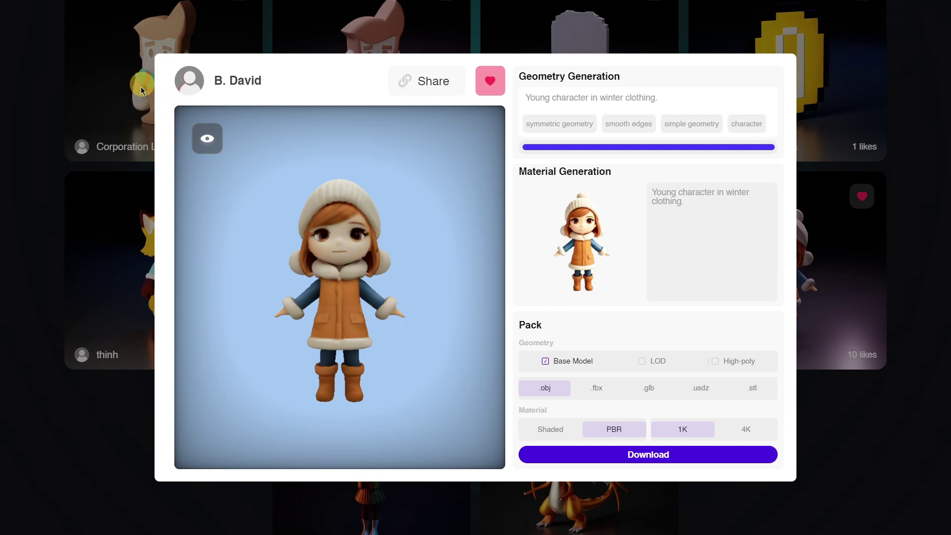
scroll(378, 325, up, 3)
mouse_move(370, 331)
mouse_down()
mouse_move(320, 313)
mouse_move(379, 328)
mouse_up()
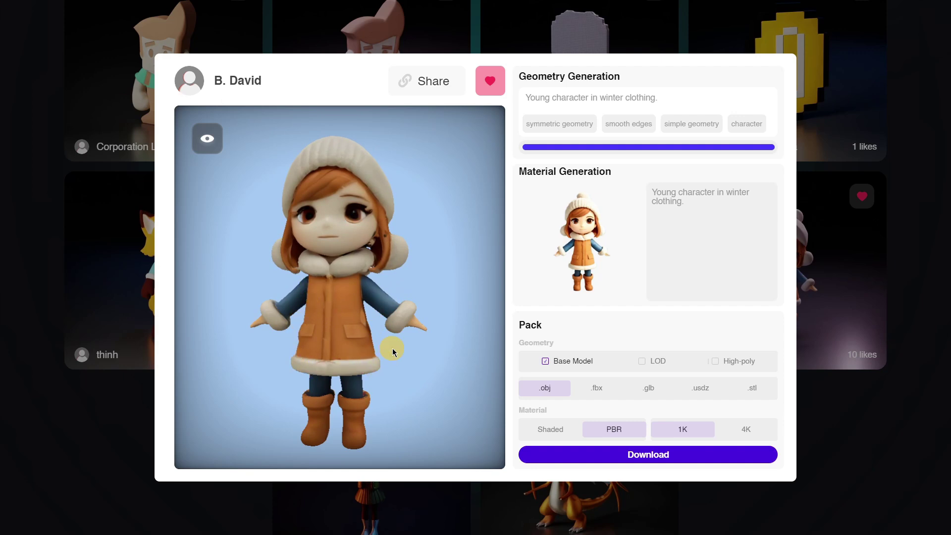
Download the winter-clothing girl as a .zip with Base Model, .obj, PBR and 1K.
click(567, 461)
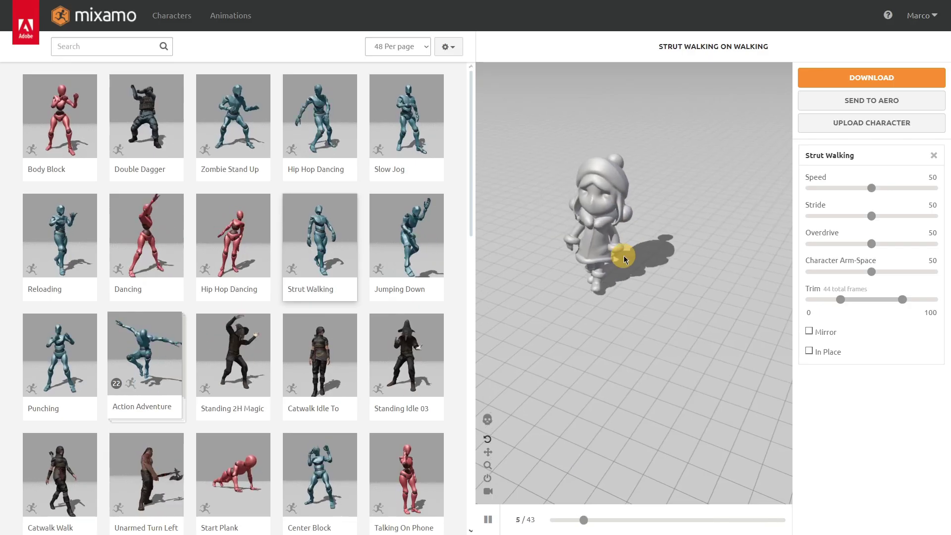
Upload the downloaded character zip from Downloads to Mixamo.
scroll(552, 259, up, 3)
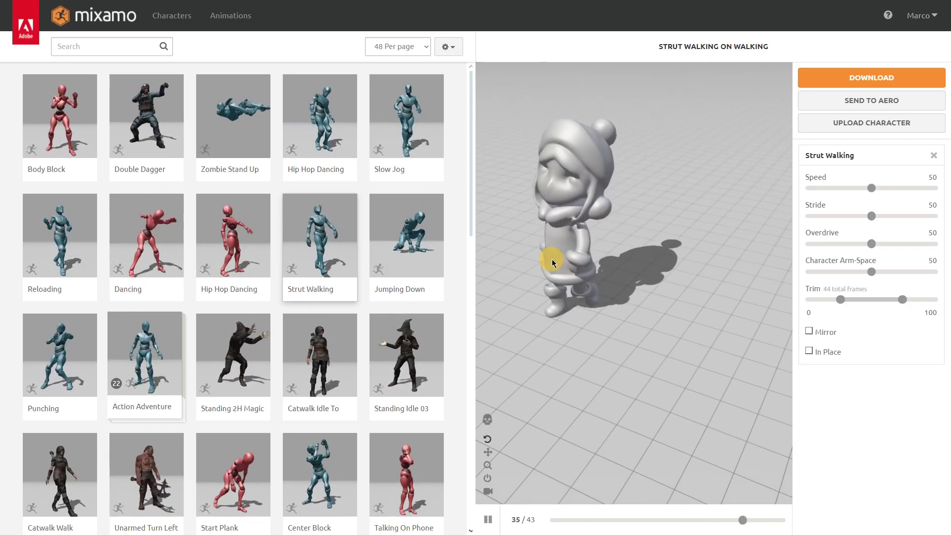
click(779, 122)
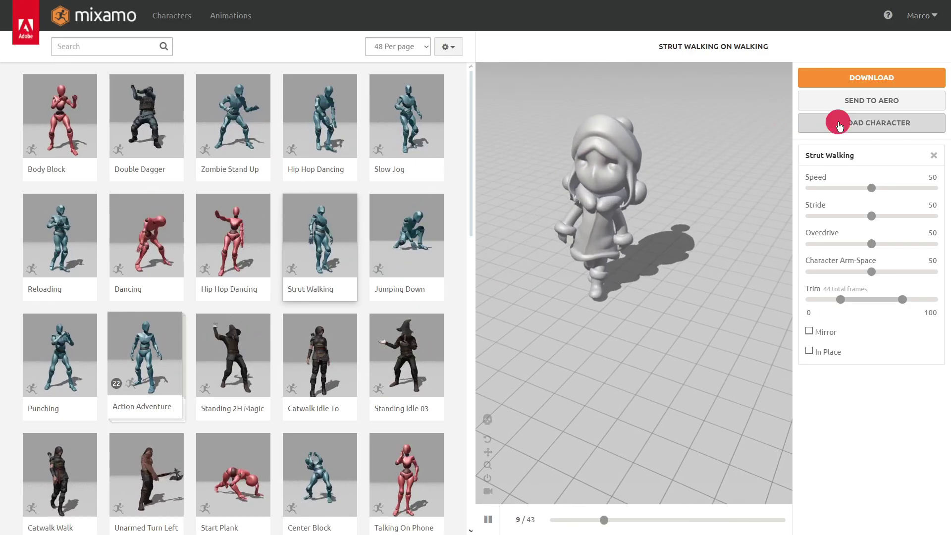
click(435, 305)
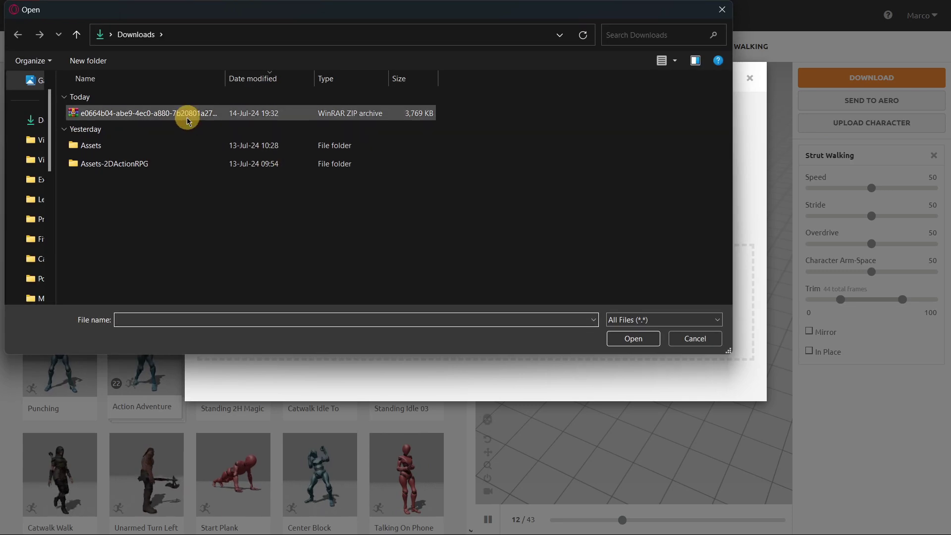
double_click(187, 113)
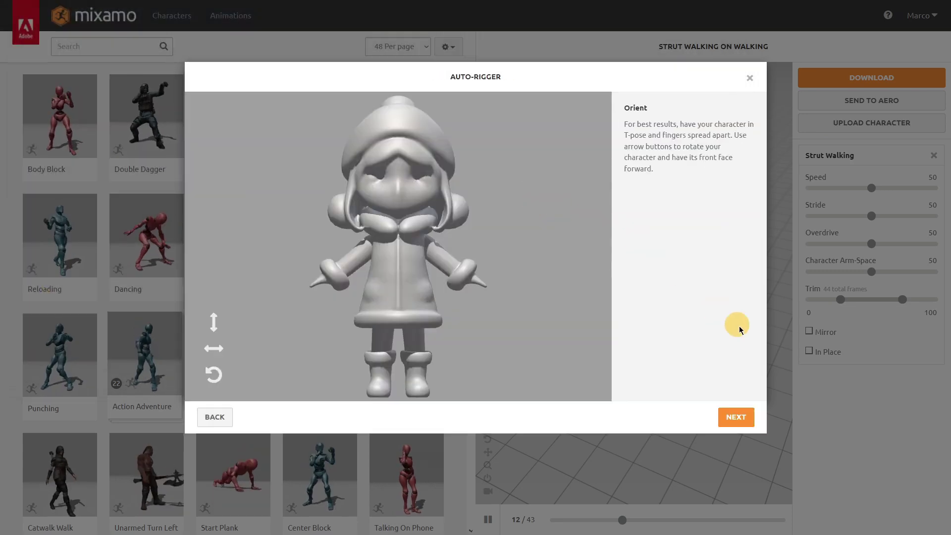
click(741, 419)
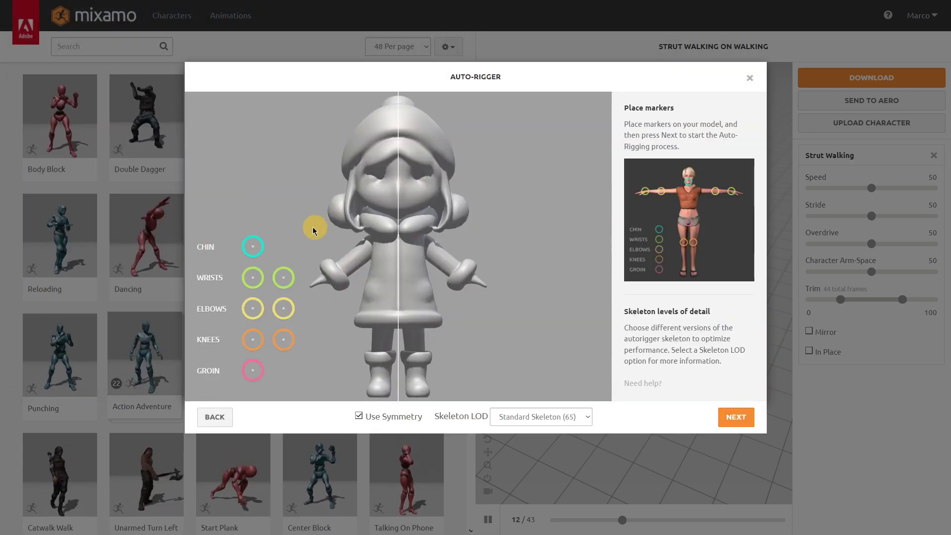
Place the chin, wrist, elbow, knee and groin rig markers on the model.
drag(252, 247, 402, 212)
mouse_move(253, 277)
mouse_down()
mouse_move(335, 276)
mouse_move(327, 277)
mouse_up()
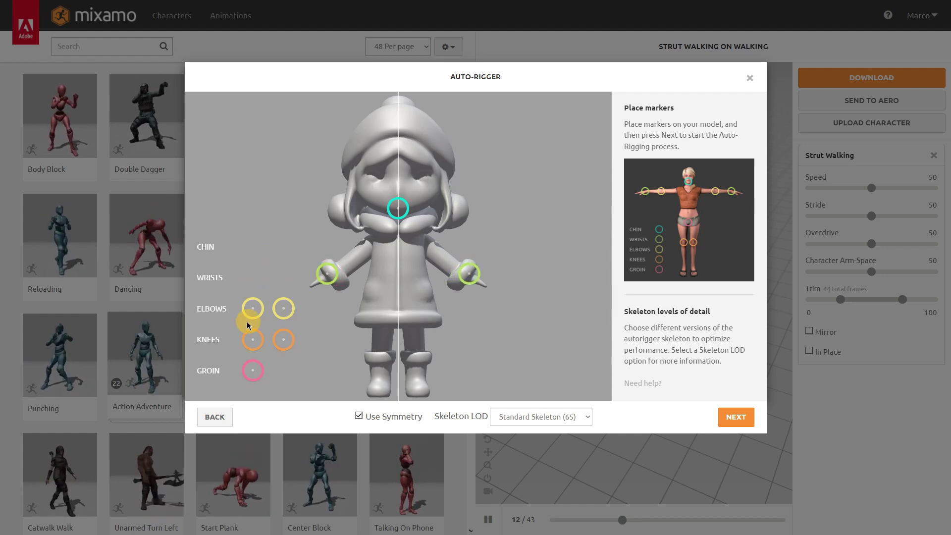
mouse_move(252, 313)
mouse_down()
mouse_move(359, 254)
mouse_move(353, 261)
mouse_up()
mouse_move(252, 339)
mouse_down()
mouse_move(361, 333)
mouse_move(381, 354)
mouse_up()
mouse_move(264, 387)
mouse_down()
mouse_move(278, 365)
mouse_move(402, 318)
mouse_up()
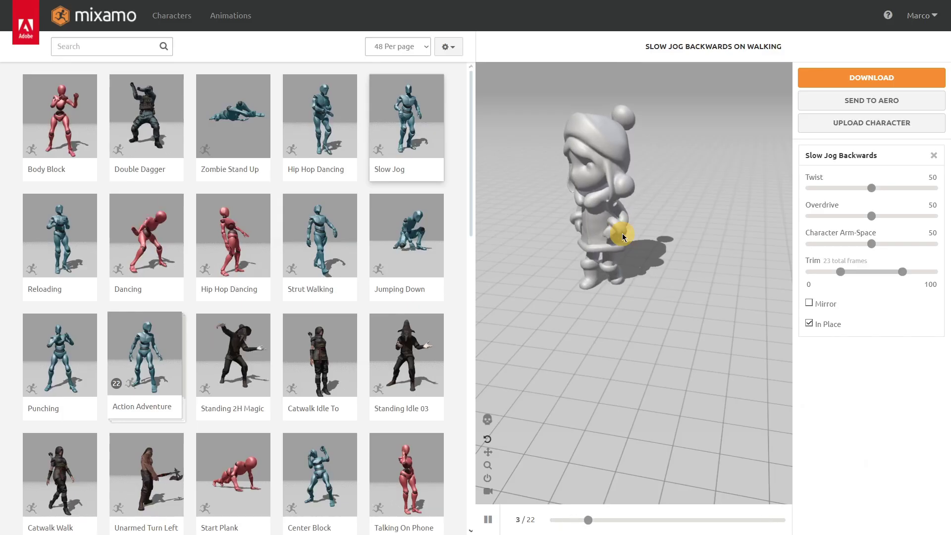
Inspect the jogging rigged character from several angles, then start a search in the animation library.
drag(581, 131, 556, 227)
scroll(695, 195, down, 3)
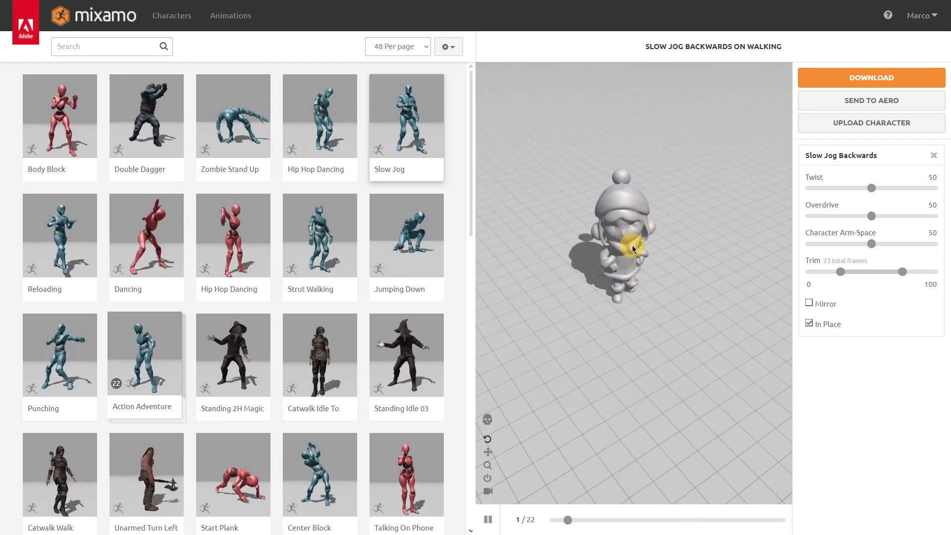
scroll(636, 250, up, 2)
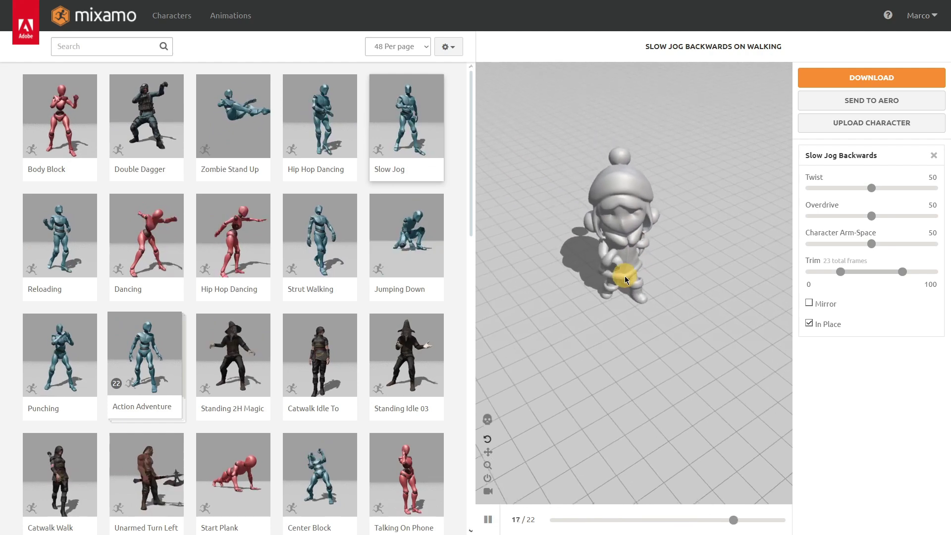
drag(629, 297, 639, 313)
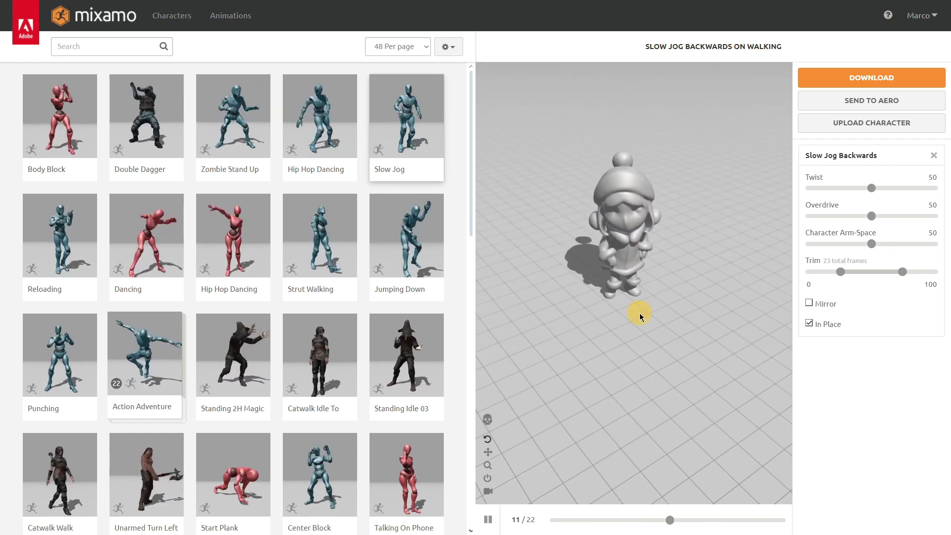
click(92, 45)
Apply the Idle animation and download it as FBX Binary with skin at 30 fps.
text(idle)
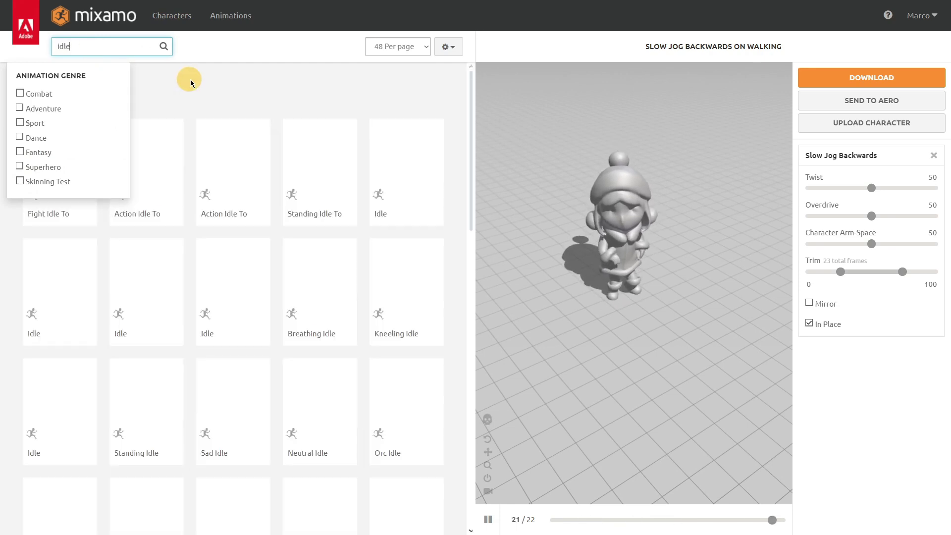
key(Return)
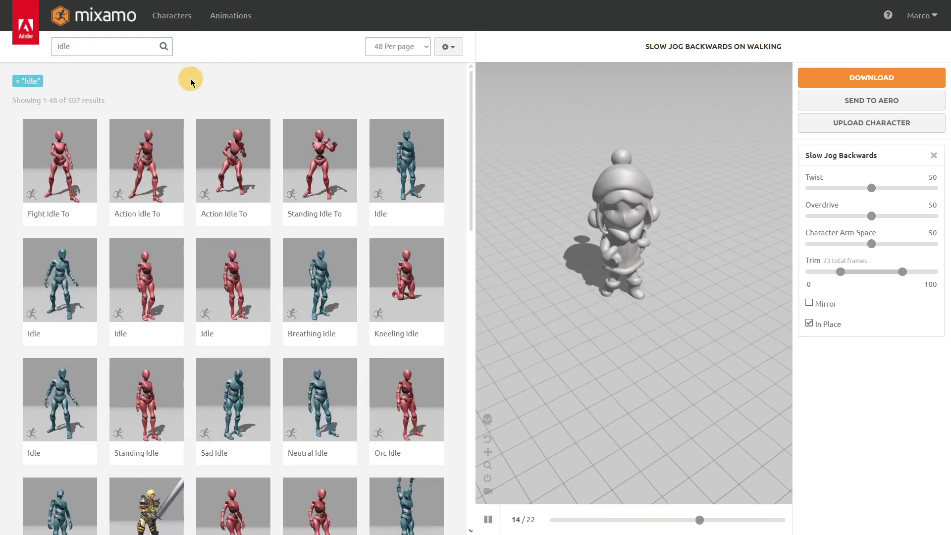
click(137, 290)
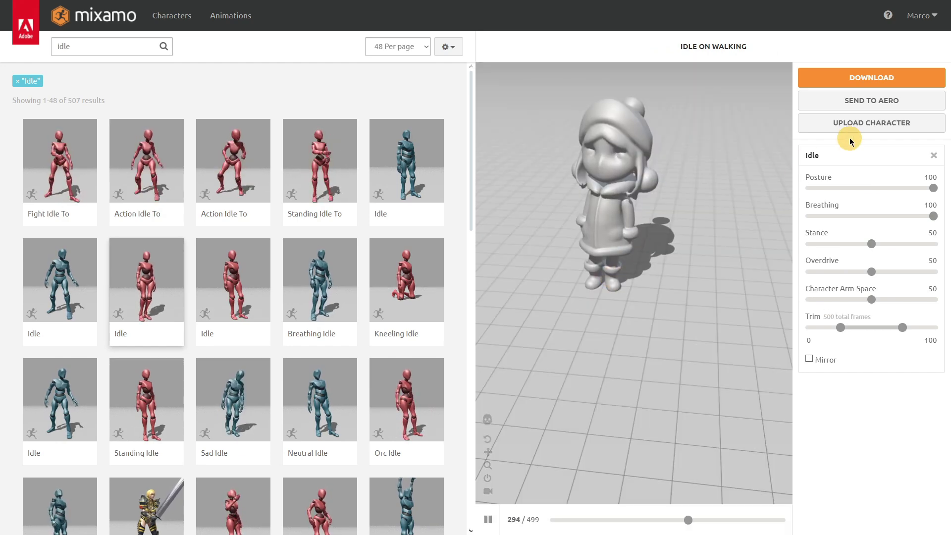
click(849, 87)
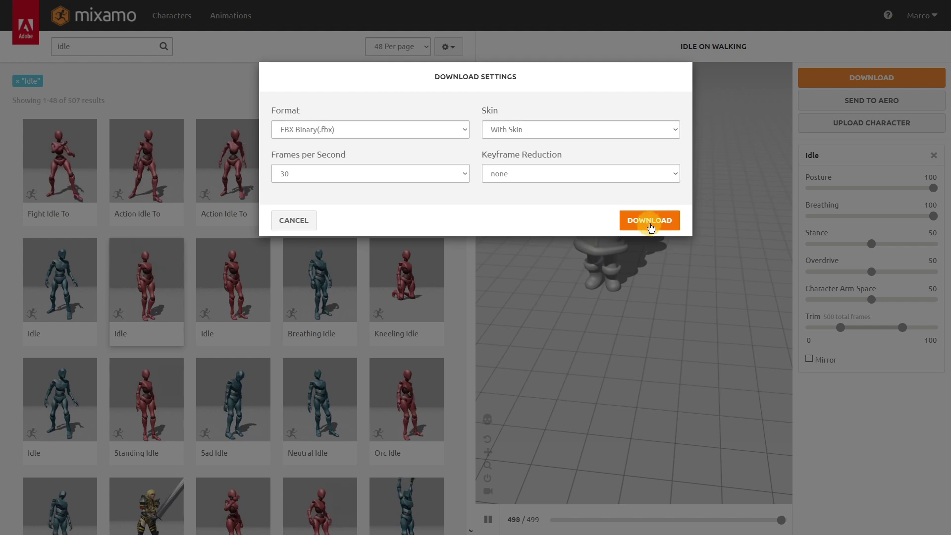
click(650, 224)
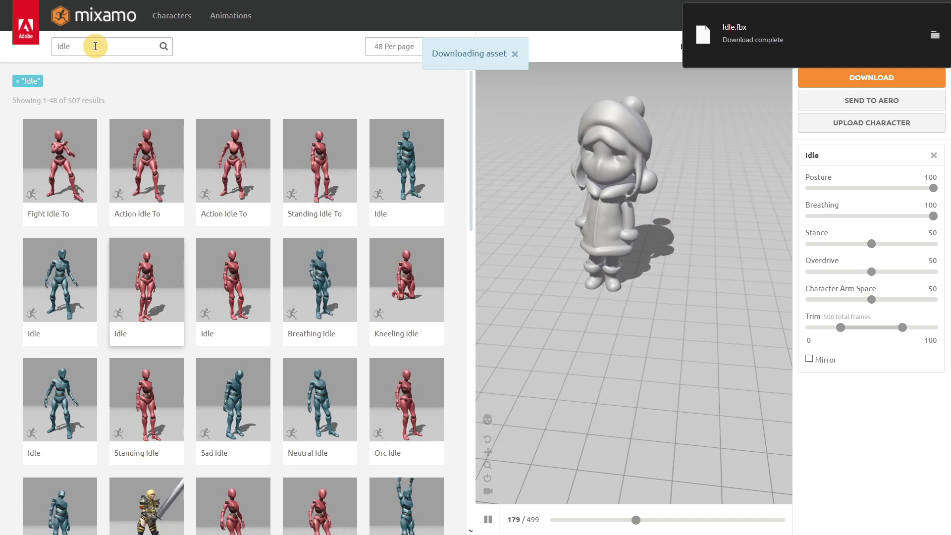
Search 'walking' and apply a Walking animation to the character.
double_click(66, 46)
text(walki)
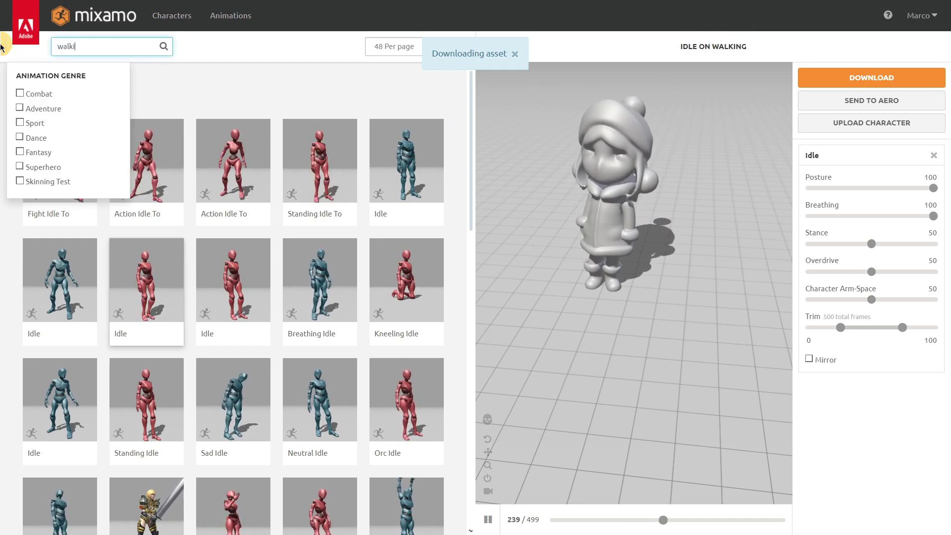
text(ng)
key(Return)
click(208, 80)
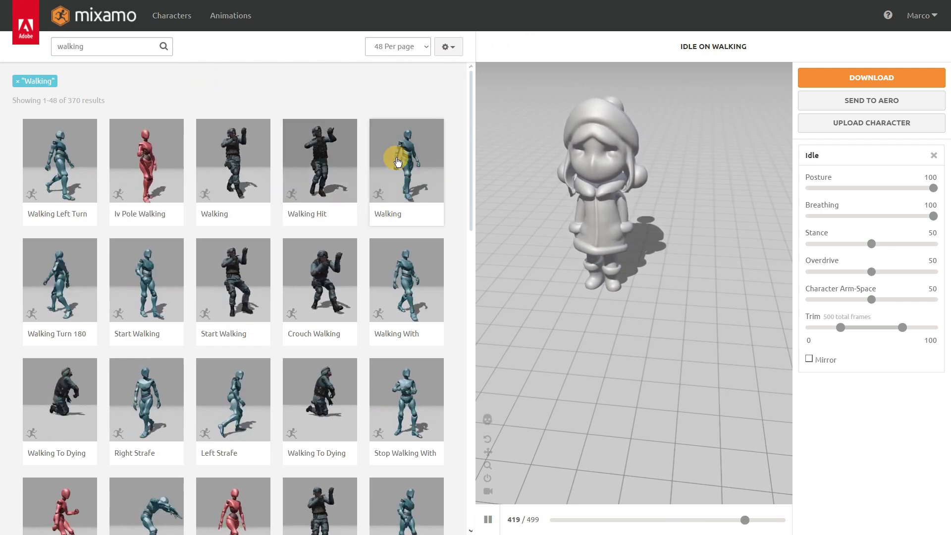
scroll(176, 198, down, 4)
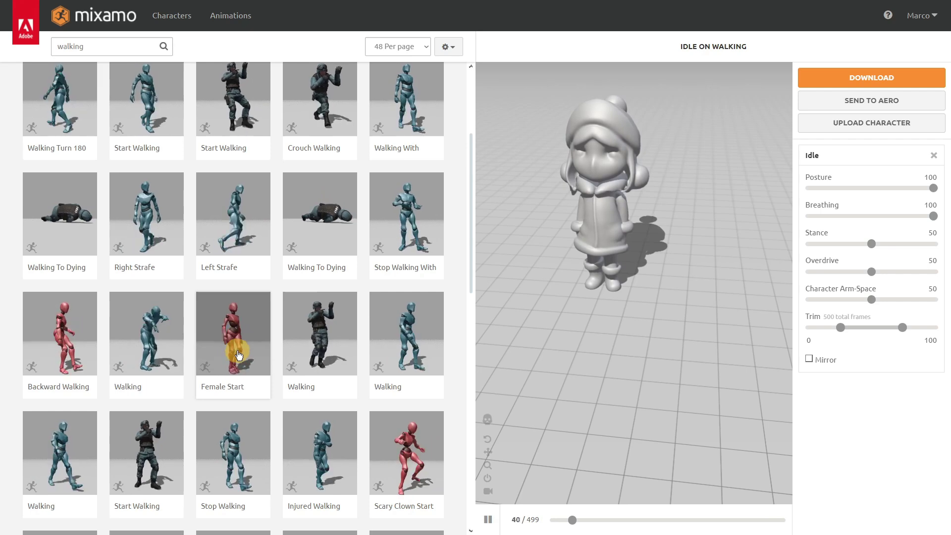
click(54, 455)
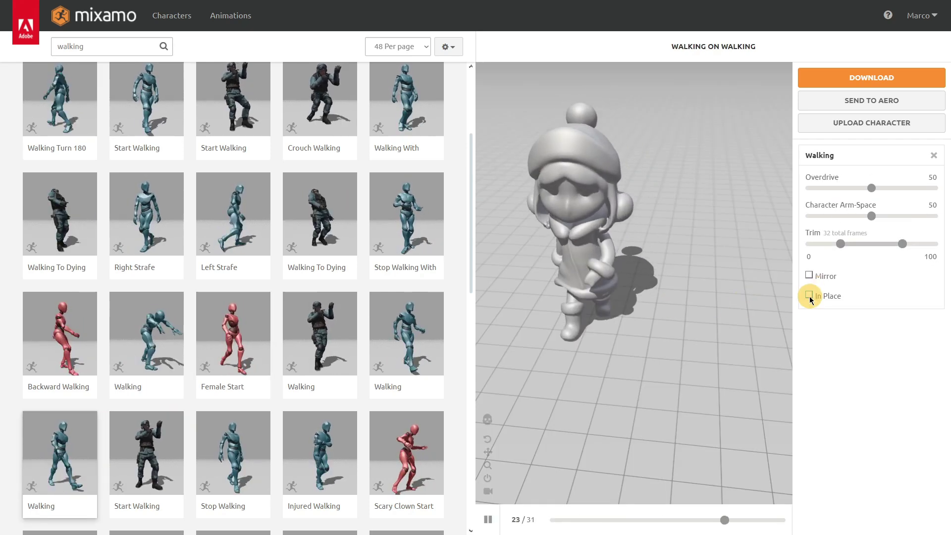
Set the Walking animation to In Place and download it.
click(809, 295)
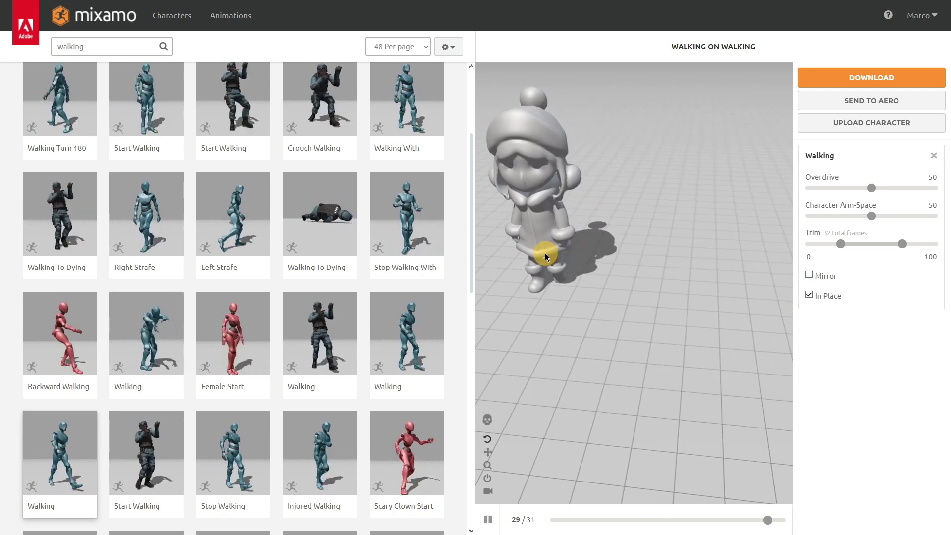
drag(545, 254, 566, 314)
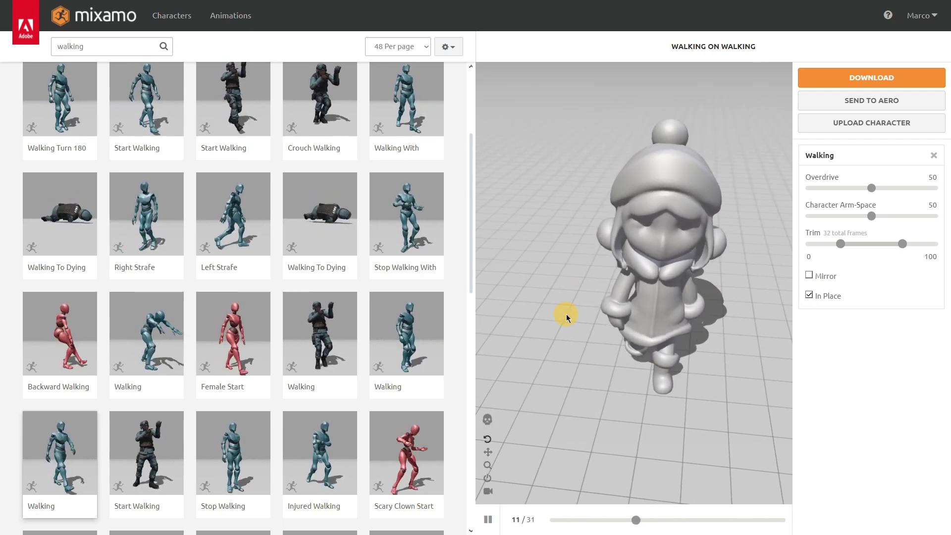
click(841, 85)
click(654, 219)
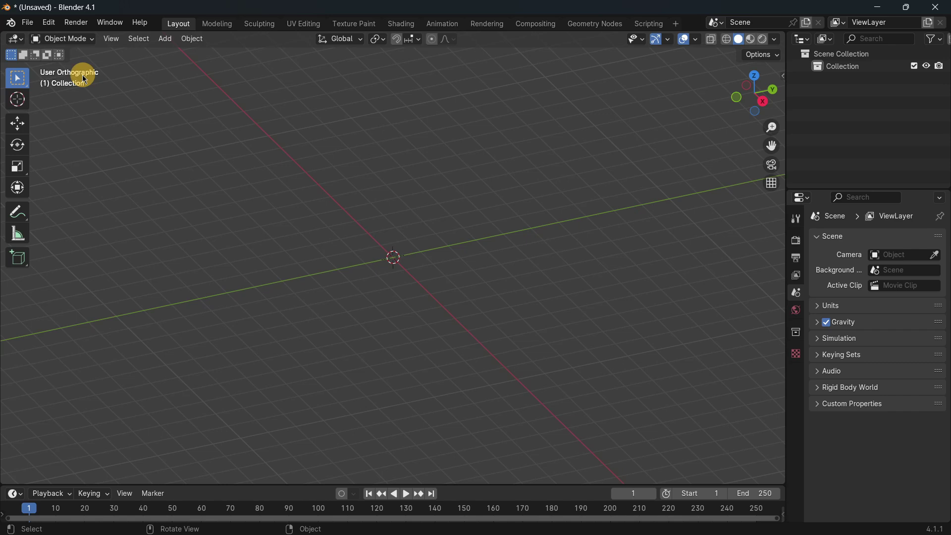
Import Idle.fbx and Walking.fbx together from the Downloads folder as FBX.
middle_drag(84, 79, 409, 247)
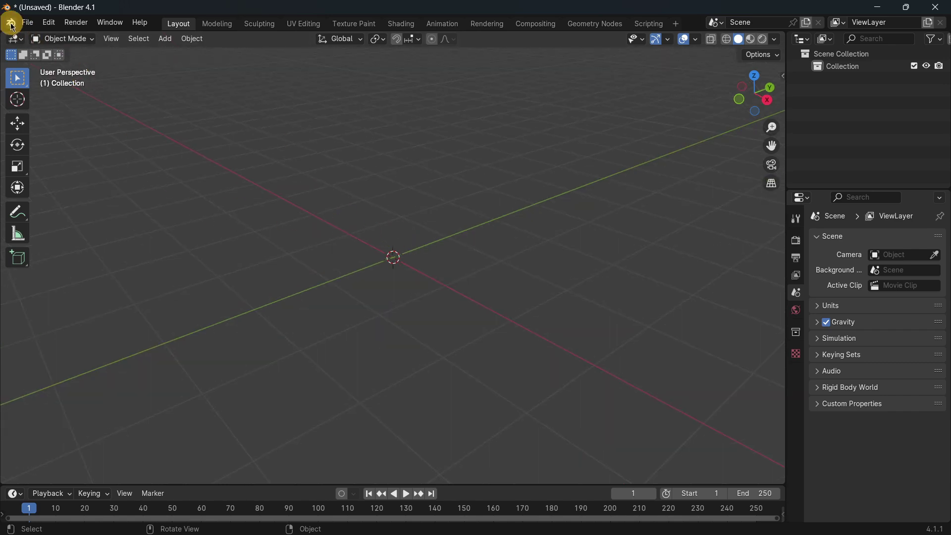
click(28, 22)
mouse_move(63, 203)
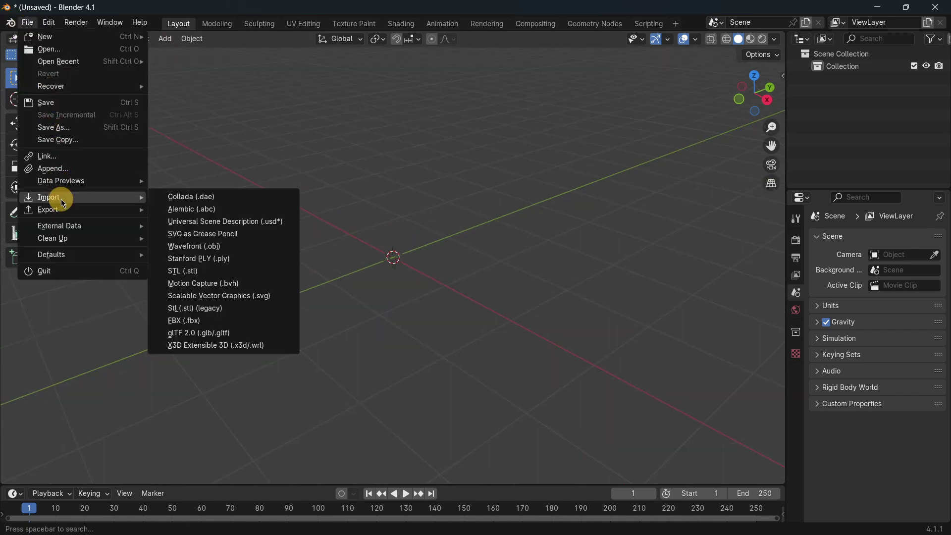
click(225, 323)
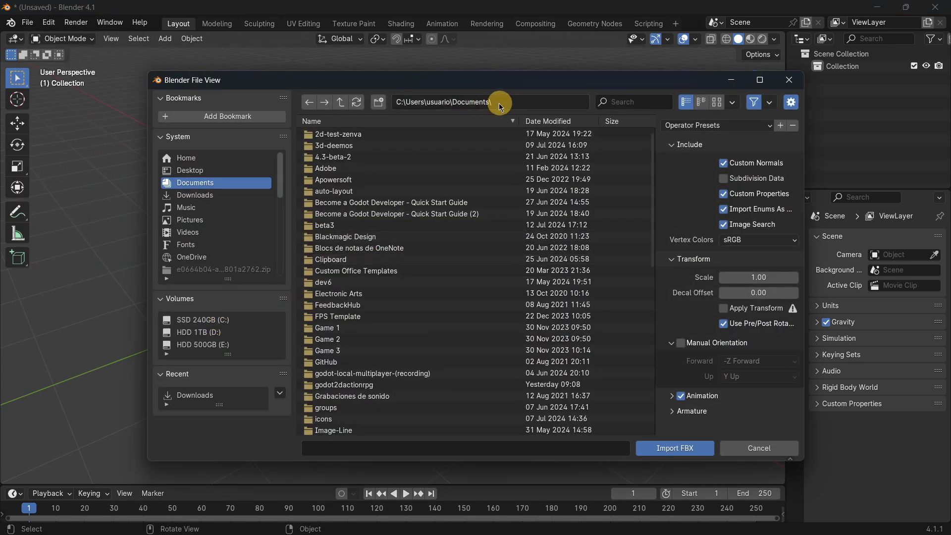
click(479, 103)
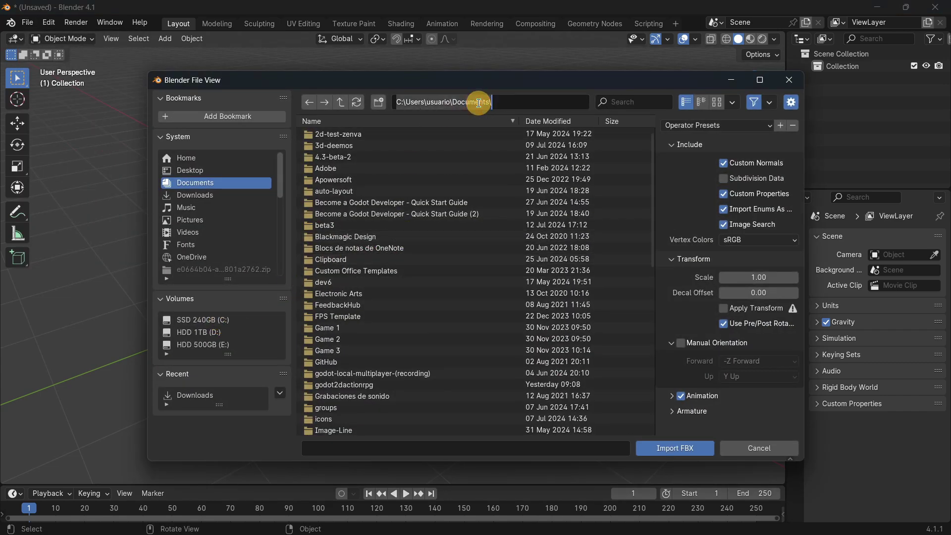
click(209, 198)
click(372, 157)
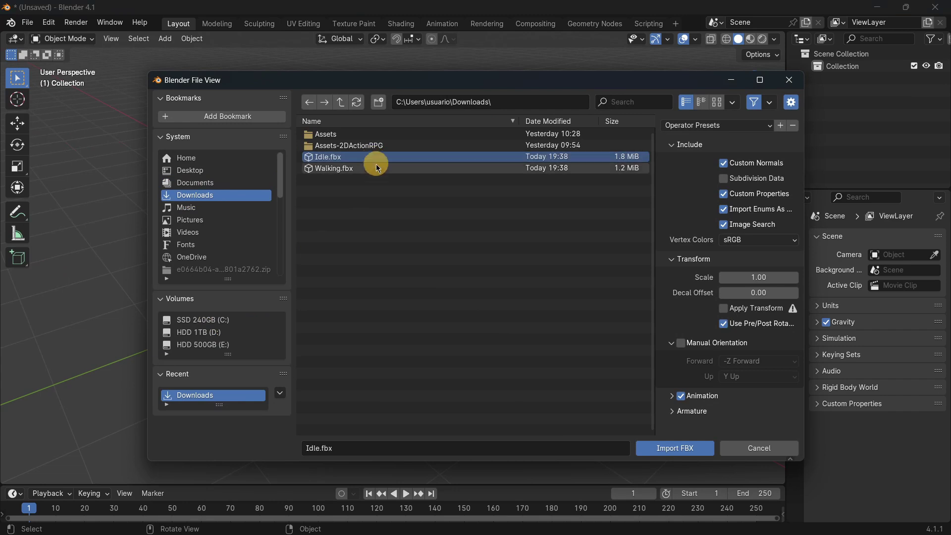
shift+click(375, 171)
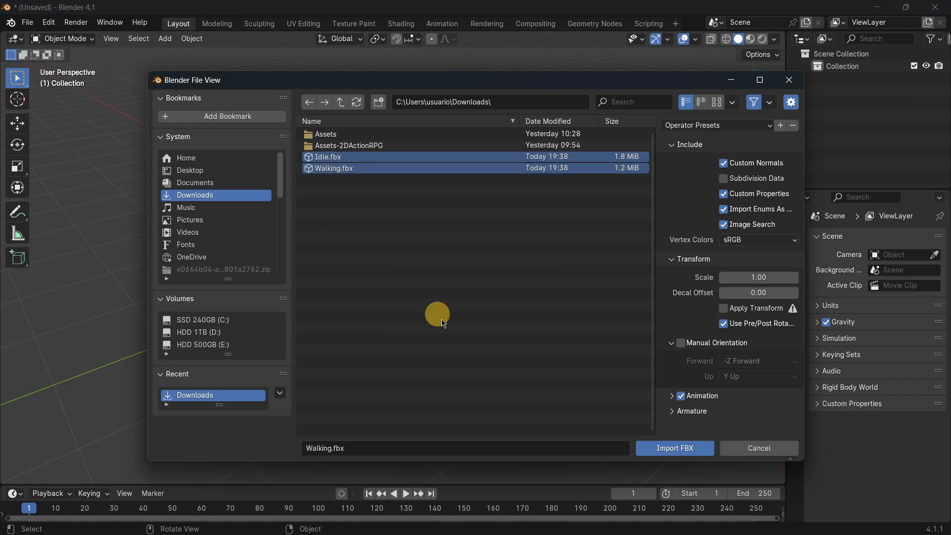
click(656, 448)
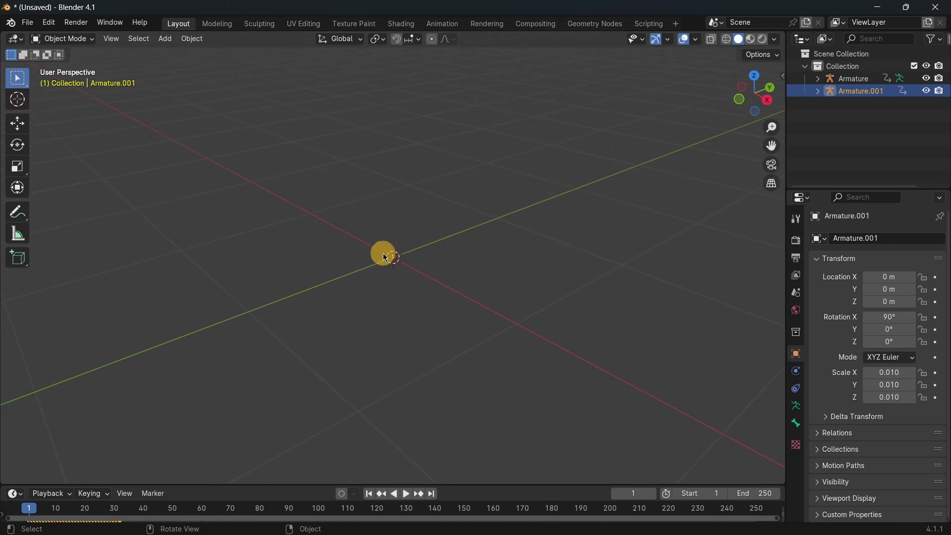
Zoom and orbit around the imported character in an orthographic view.
scroll(389, 253, up, 8)
right_click(483, 230)
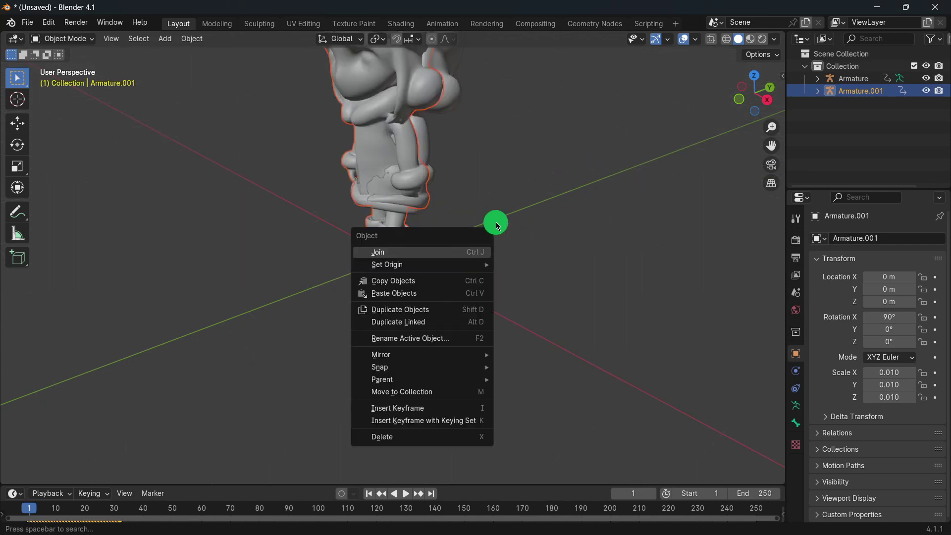
key(Escape)
mouse_move(554, 170)
middle_down()
mouse_move(535, 214)
mouse_move(543, 178)
middle_up()
scroll(544, 178, down, 5)
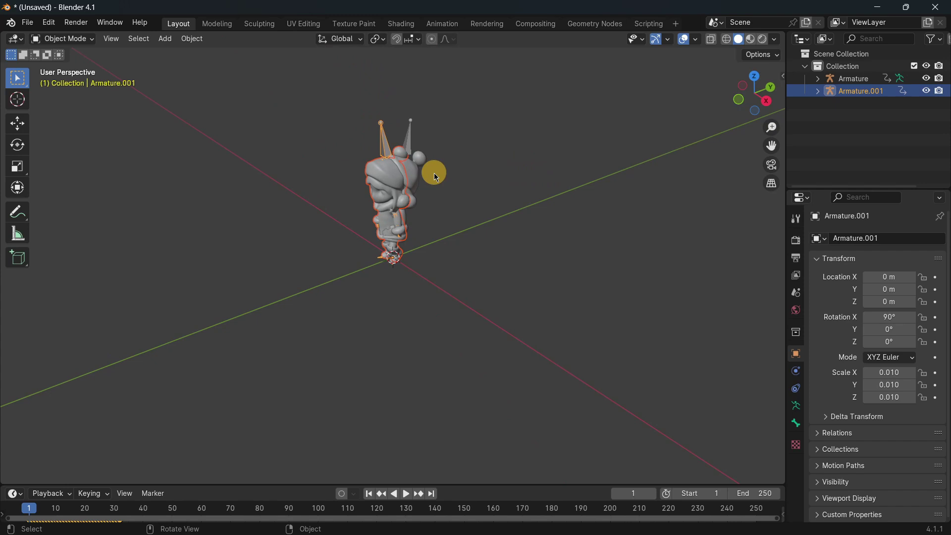
key(KP_5)
middle_drag(434, 174, 302, 483)
Enlarge the timeline, play the animation, stop at frame 199 and deselect the armature.
drag(310, 484, 354, 391)
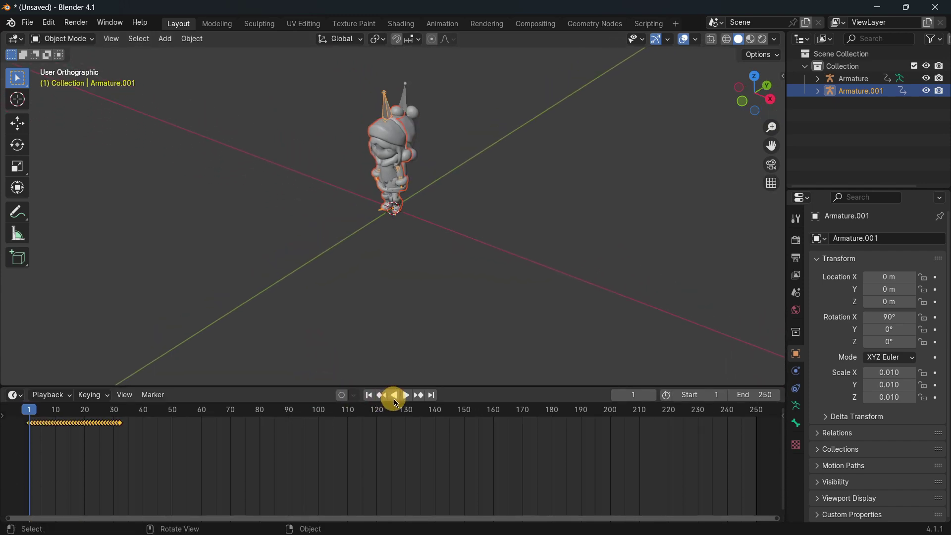
click(395, 397)
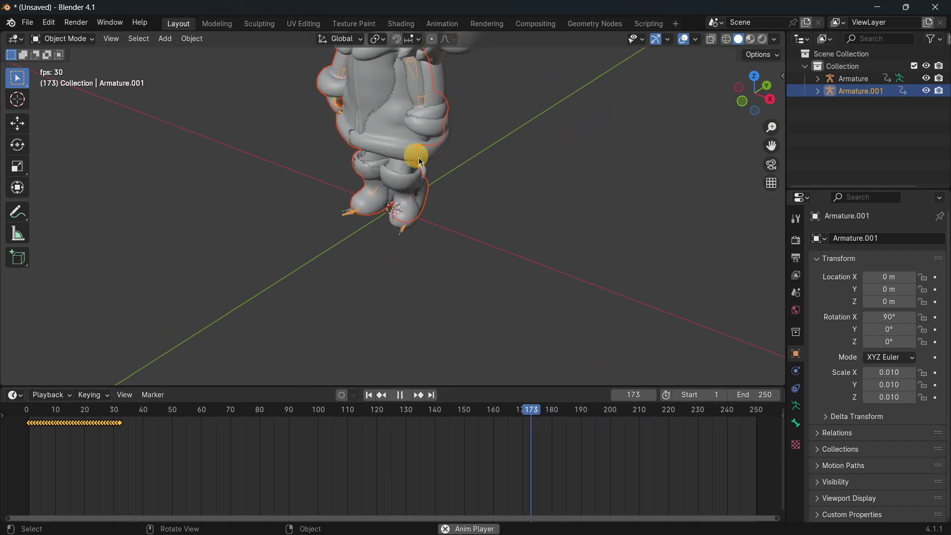
right_click(439, 141)
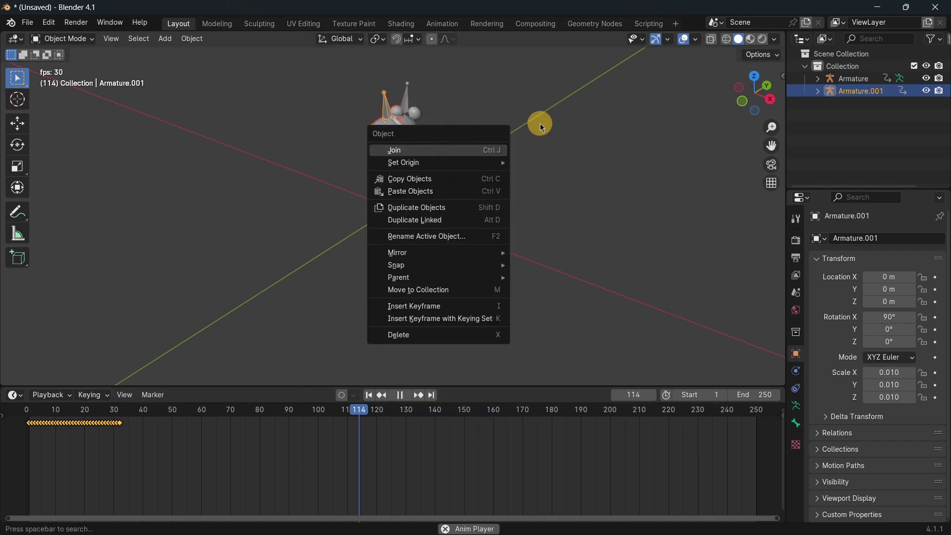
middle_drag(539, 123, 556, 177)
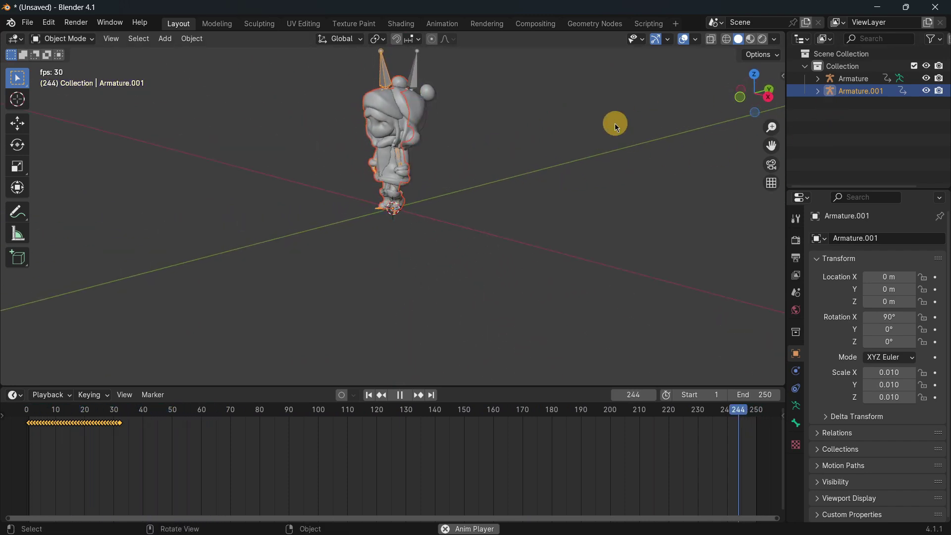
click(399, 396)
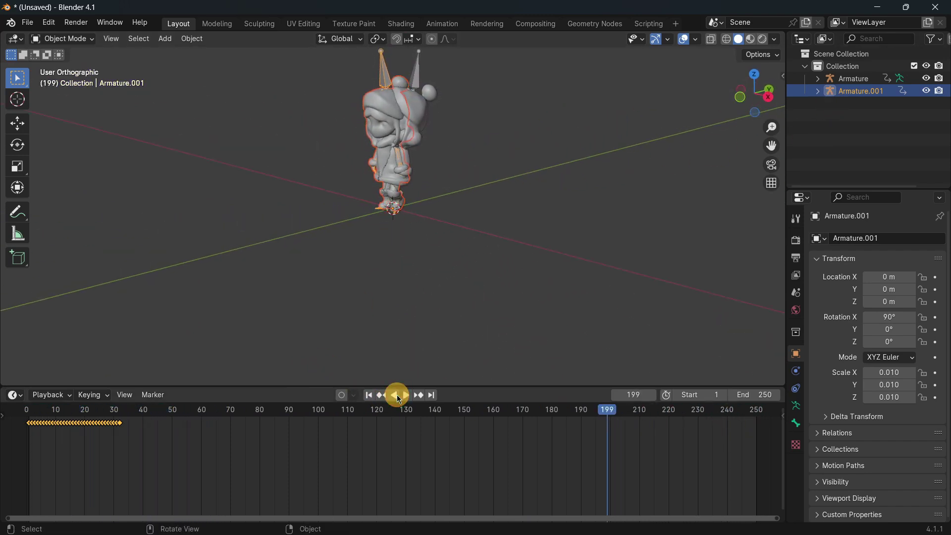
click(863, 128)
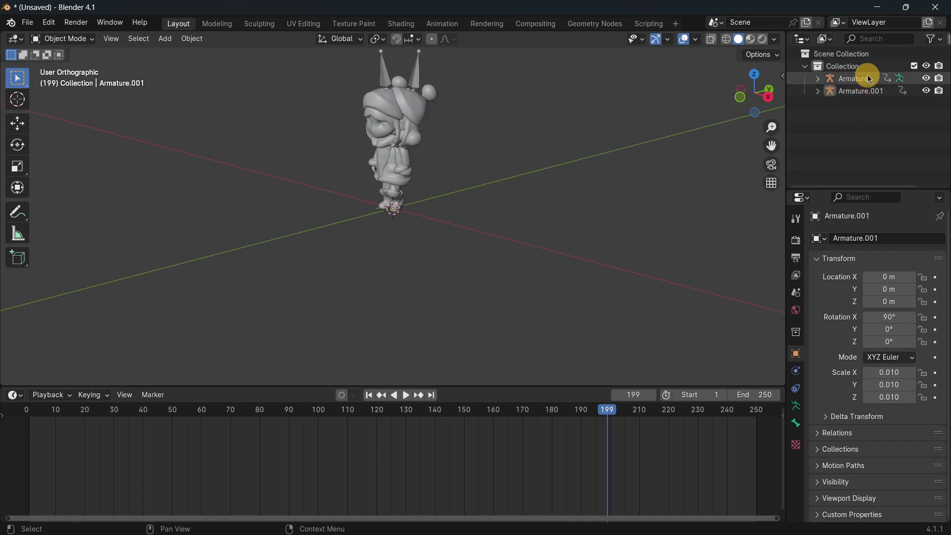
Delete Armature.001 along with its hierarchy.
click(884, 96)
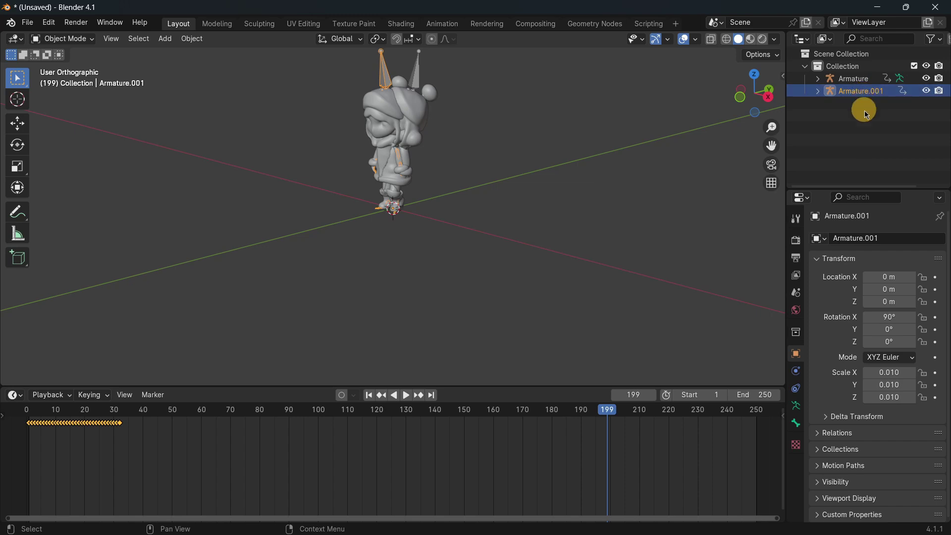
right_click(858, 92)
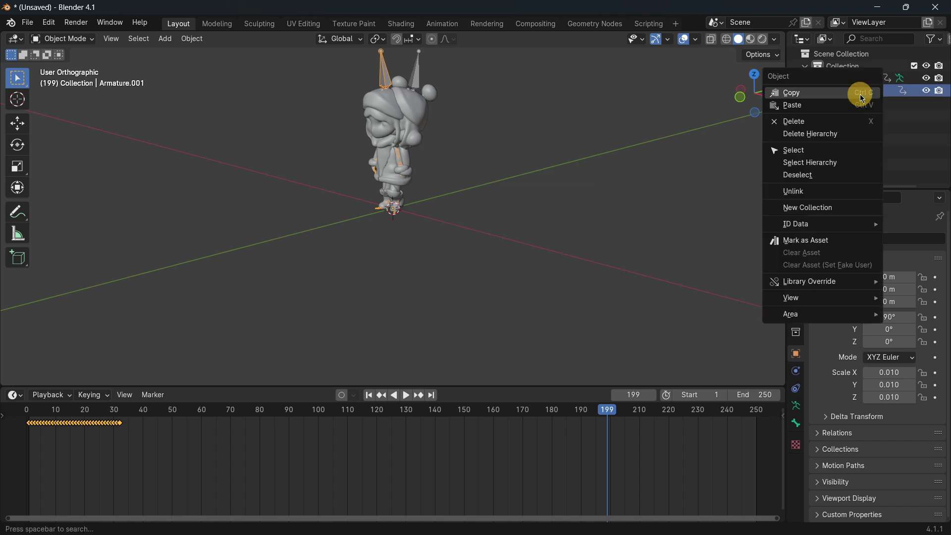
click(813, 132)
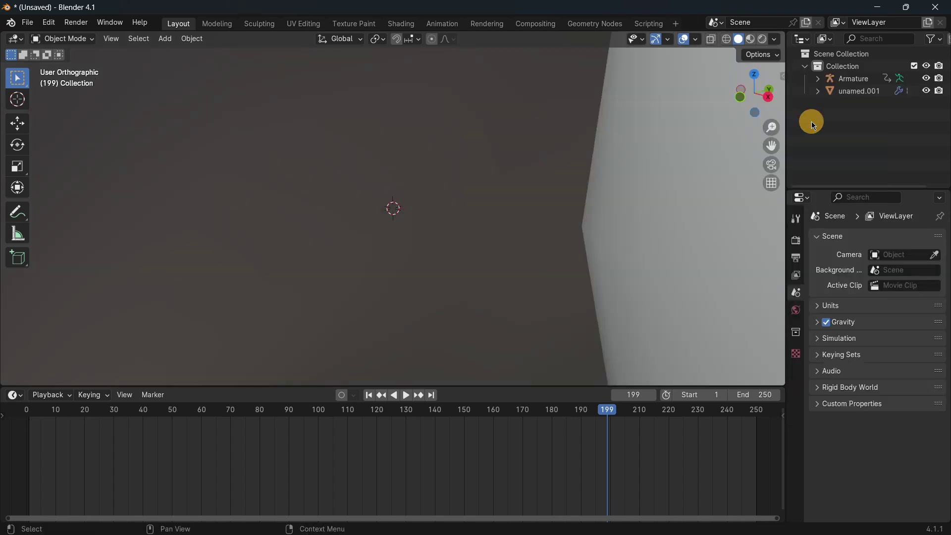
Delete the unamed.001 hierarchy and select the remaining Armature.
click(852, 91)
right_click(852, 91)
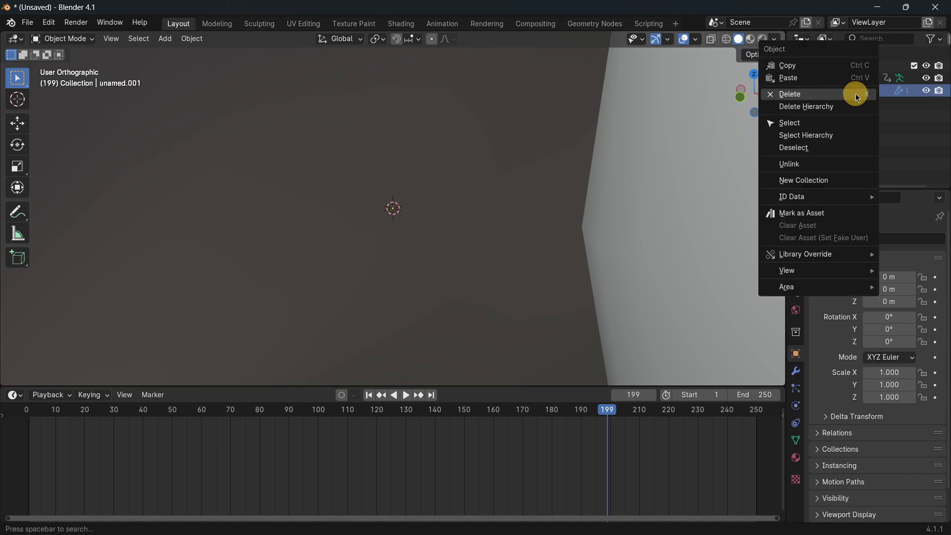
click(837, 107)
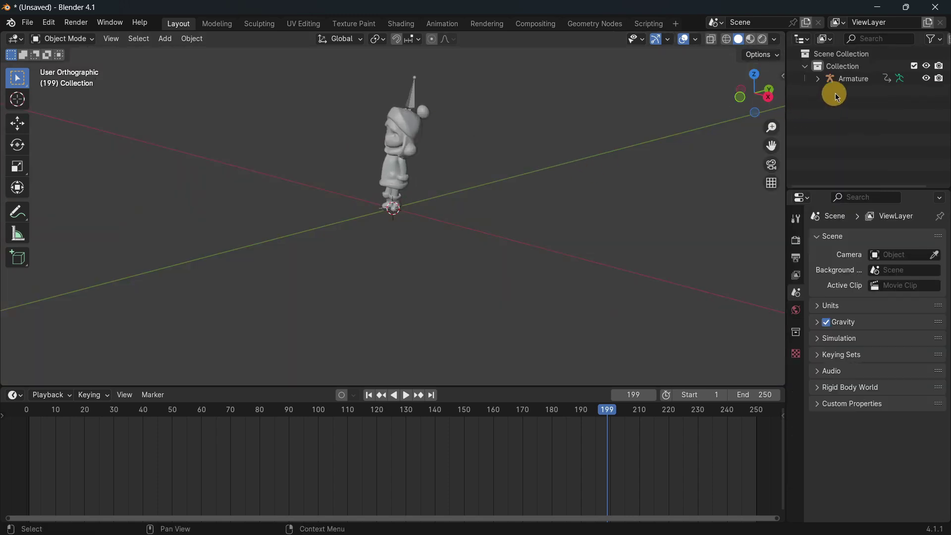
click(853, 79)
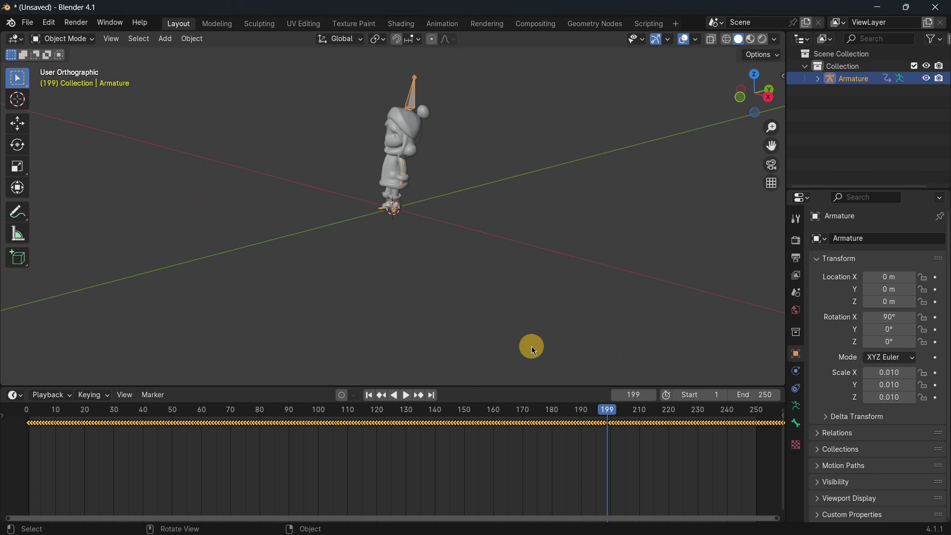
click(533, 350)
click(866, 84)
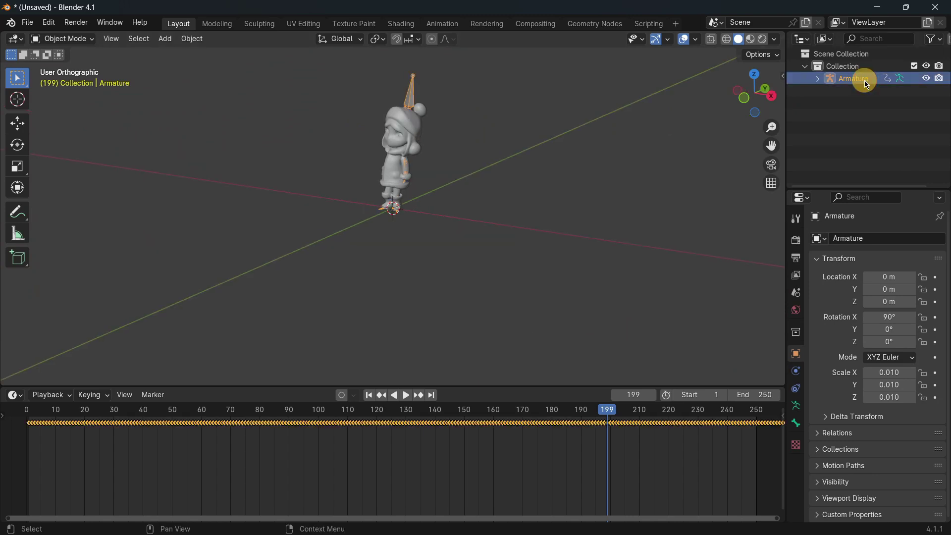
In the Animation workspace's Action Editor, load the Armature.001|mixamo.com|Layer0 action.
click(445, 23)
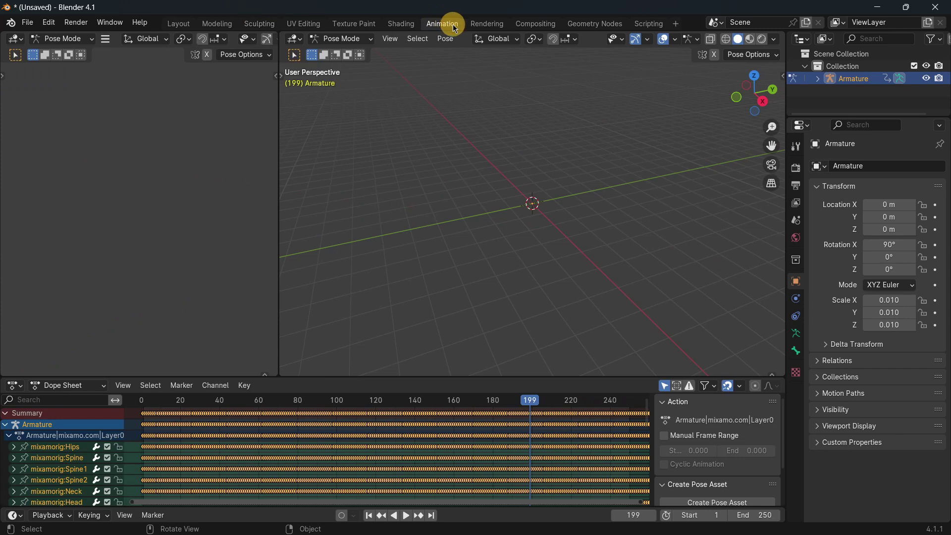
click(71, 311)
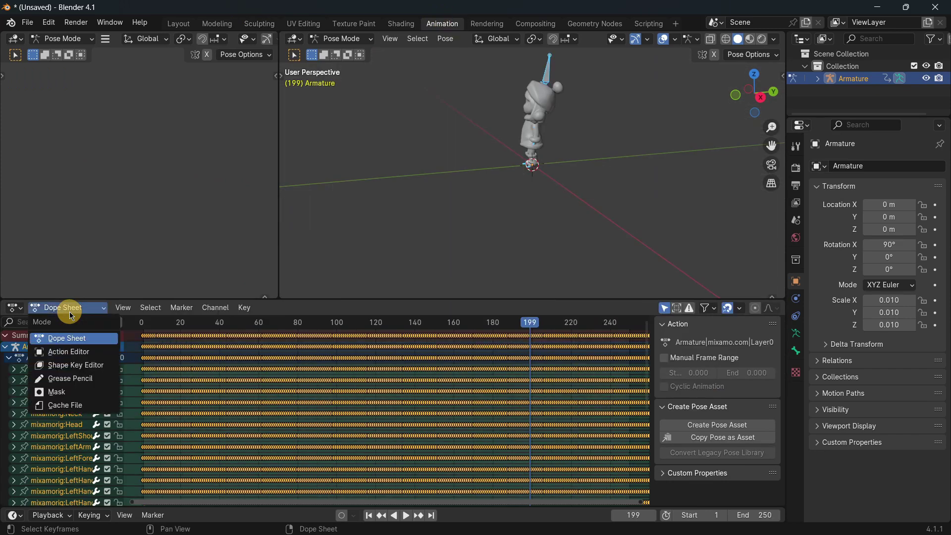
click(69, 351)
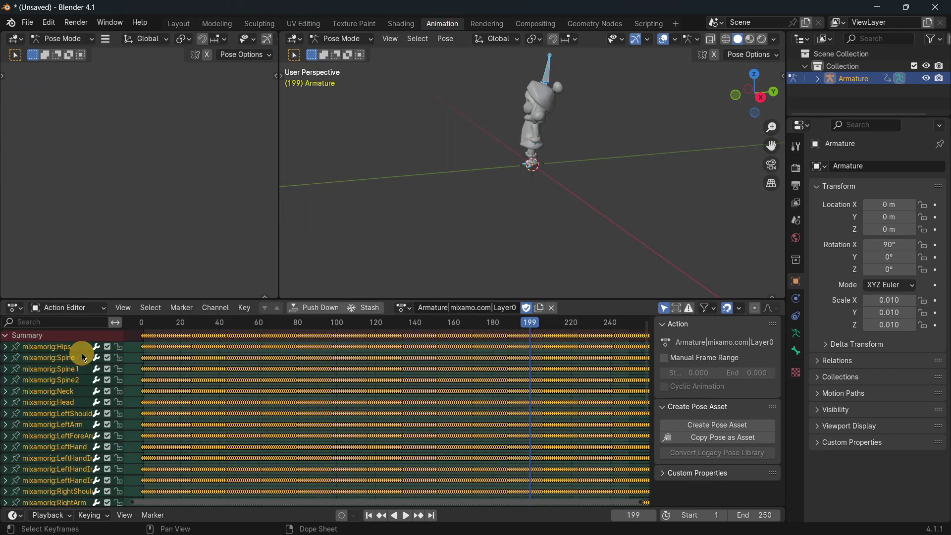
click(403, 308)
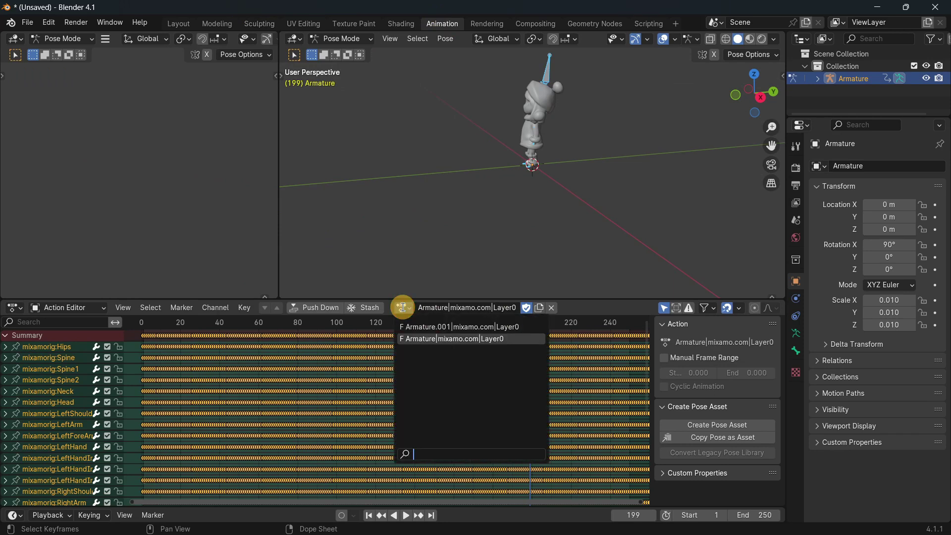
click(468, 328)
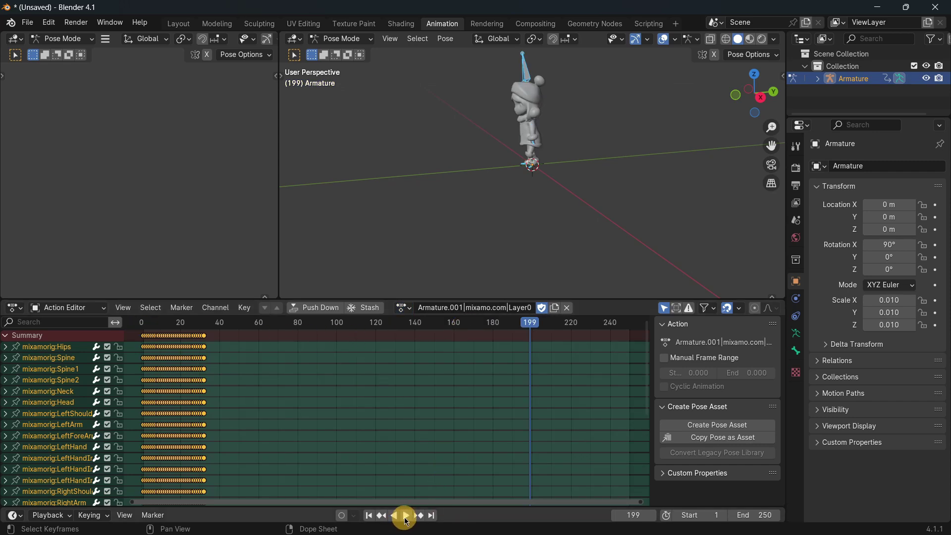
Play this action from the start and rename it Walking.
click(405, 518)
drag(530, 322, 131, 331)
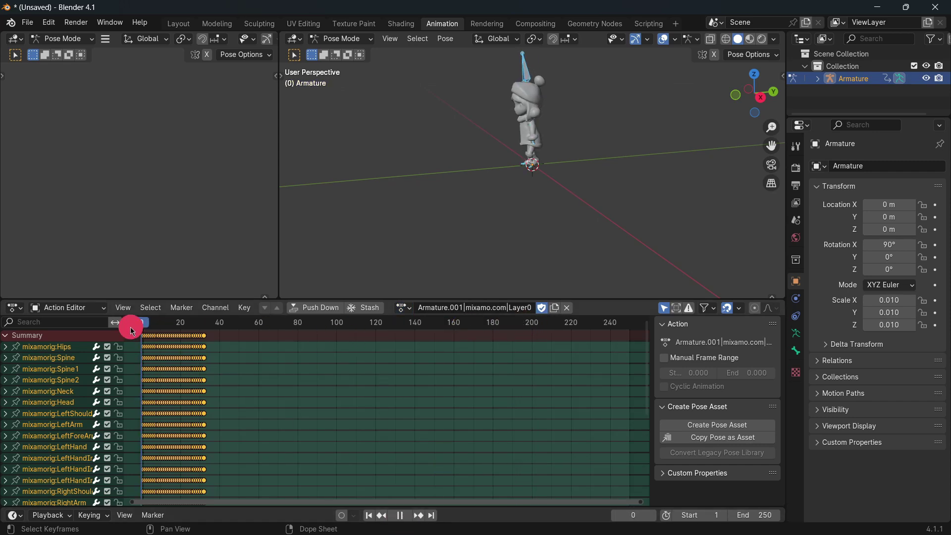
click(404, 516)
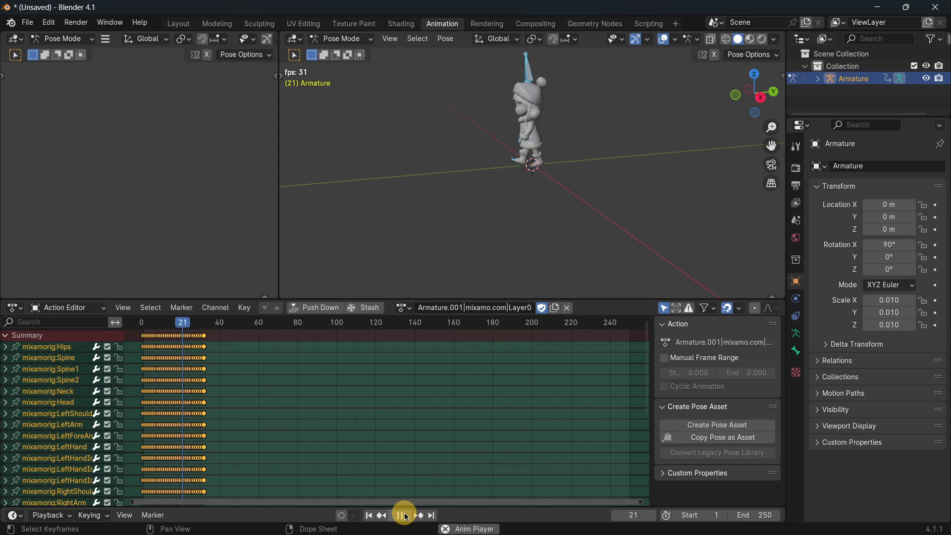
click(403, 515)
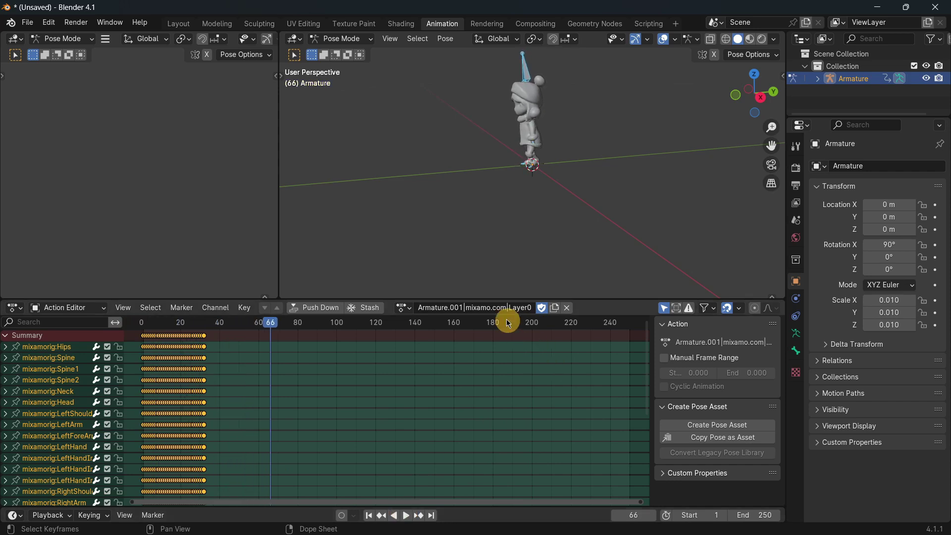
click(492, 309)
text(Walking)
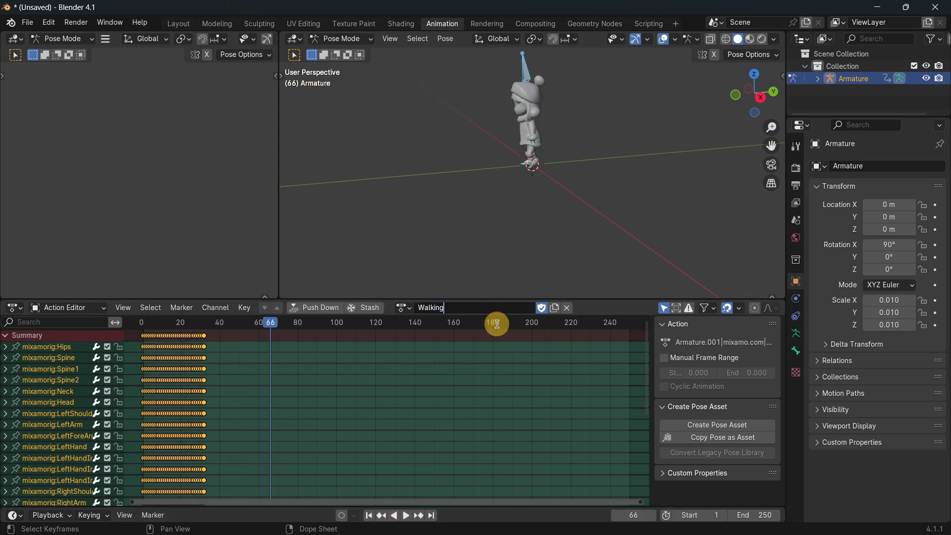
key(Return)
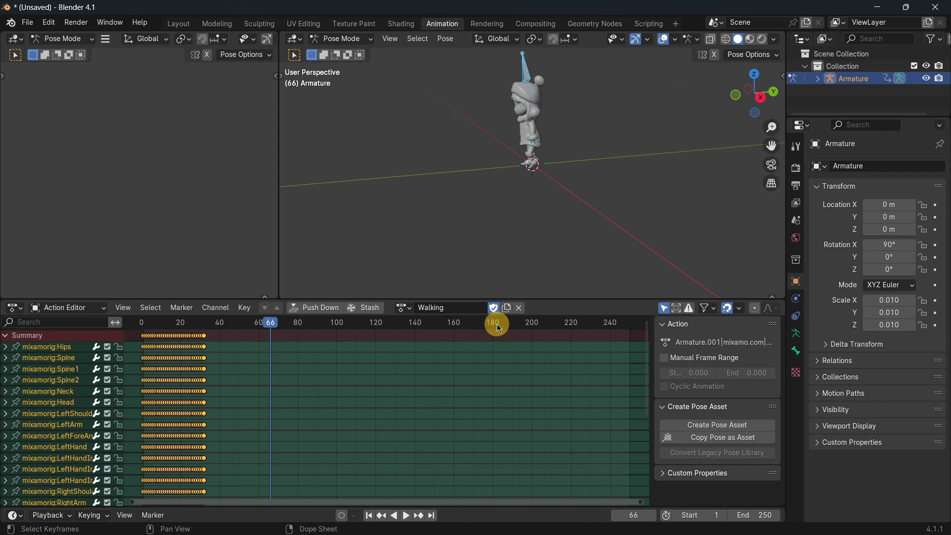
Load the Armature|mixamo.com|Layer0 action, play it, and rename it Idle.
click(404, 307)
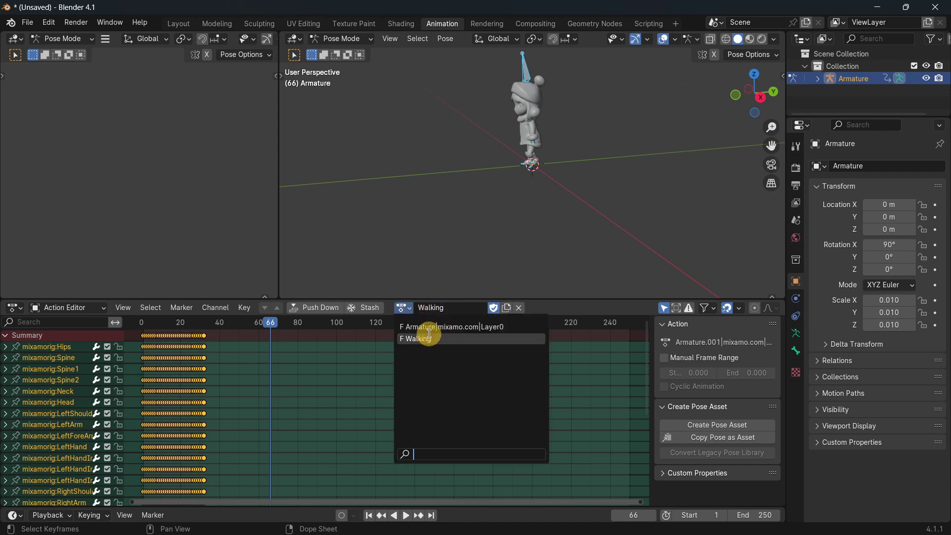
click(421, 327)
click(405, 517)
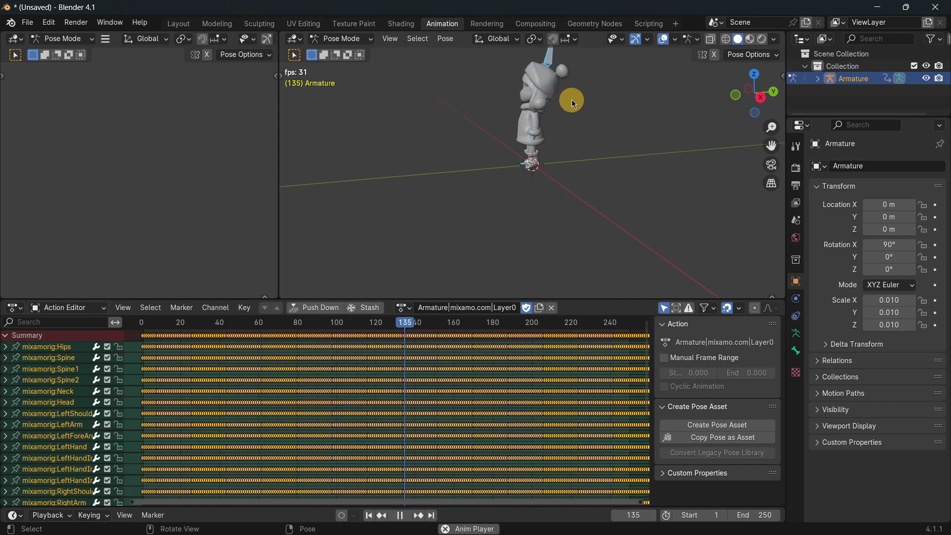
click(400, 515)
click(448, 310)
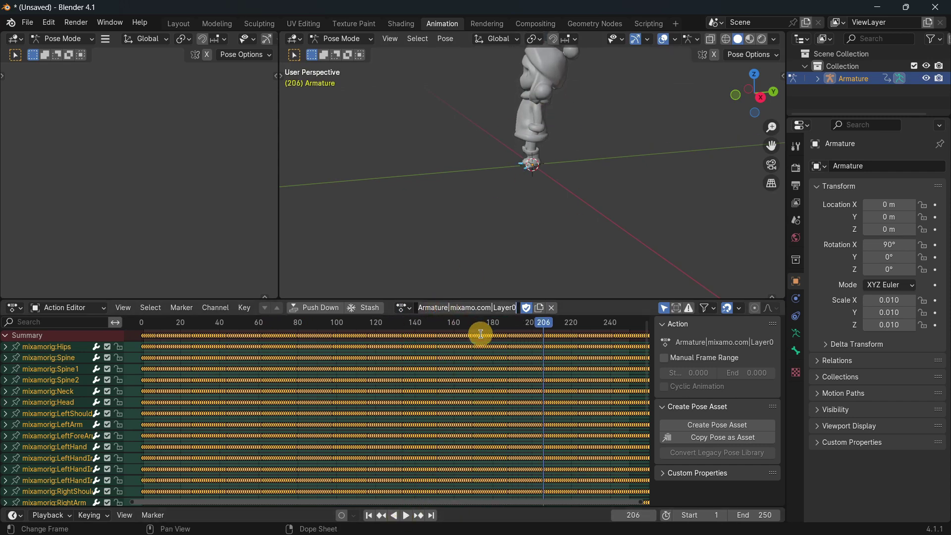
key(ctrl+a)
text(Idl)
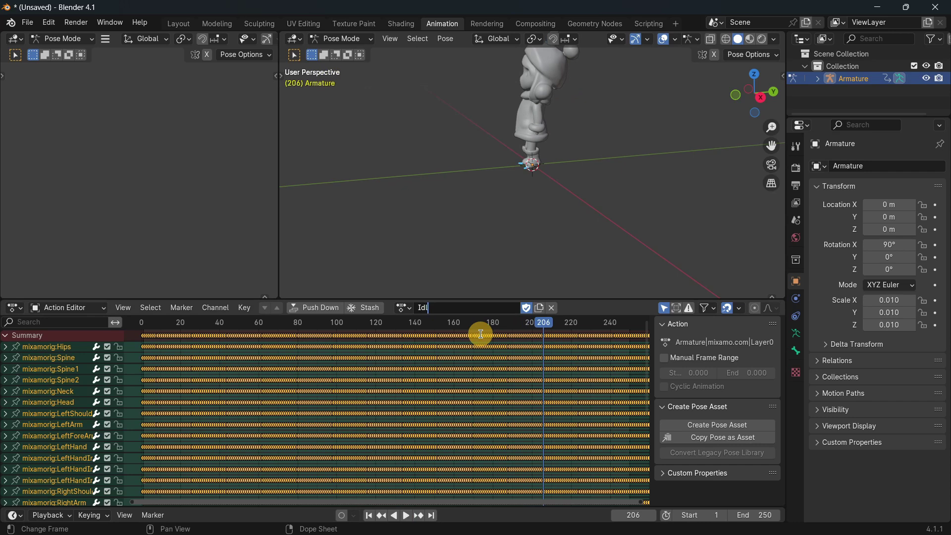
text(e)
key(Return)
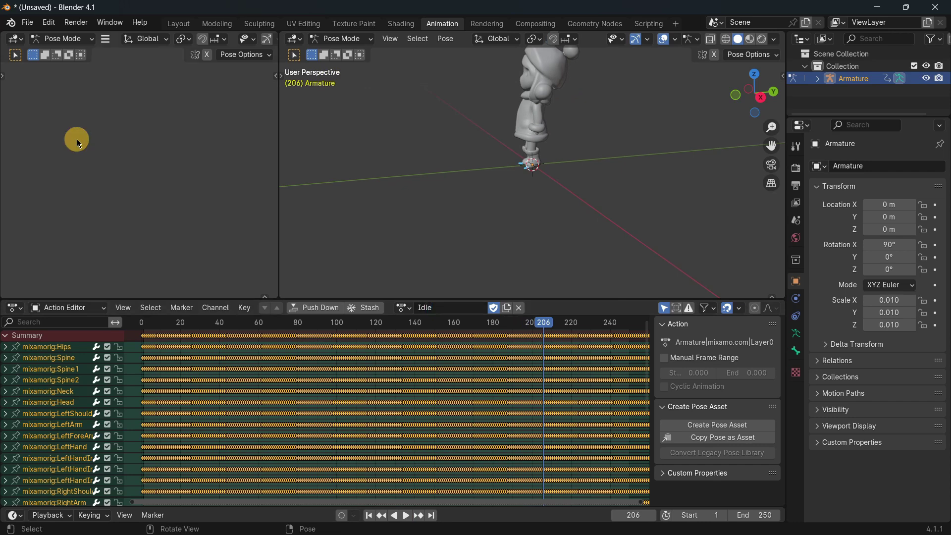
Export the scene as glTF 2.0 file Character.glb into Downloads.
click(28, 24)
mouse_move(70, 208)
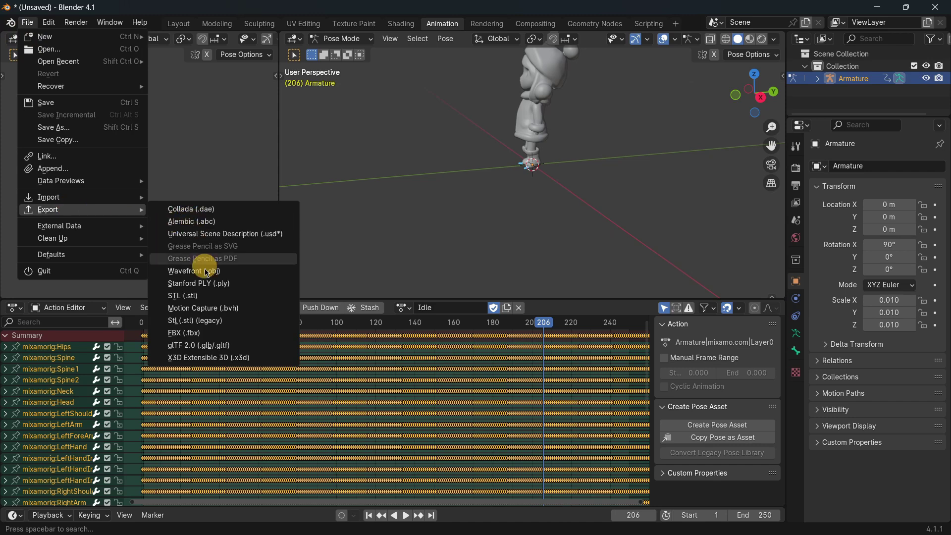
click(238, 346)
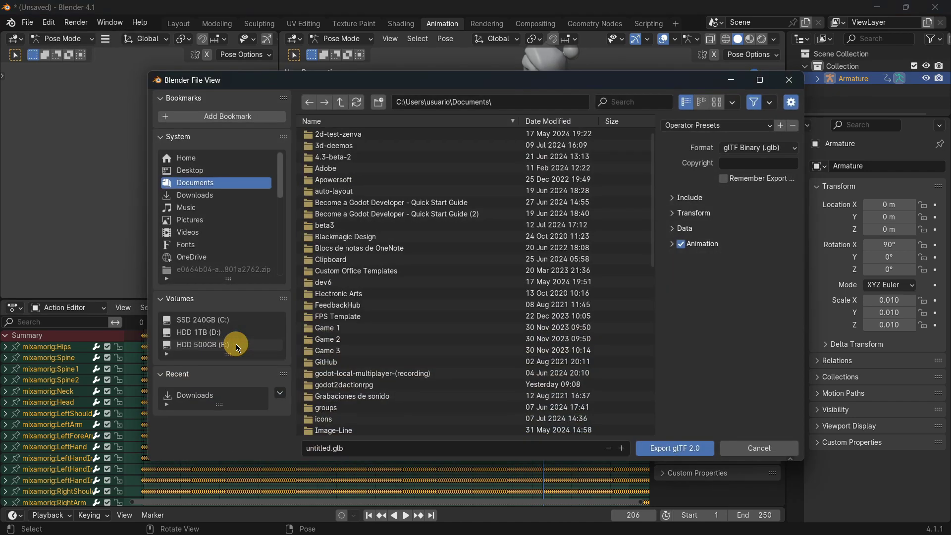
click(218, 194)
click(319, 449)
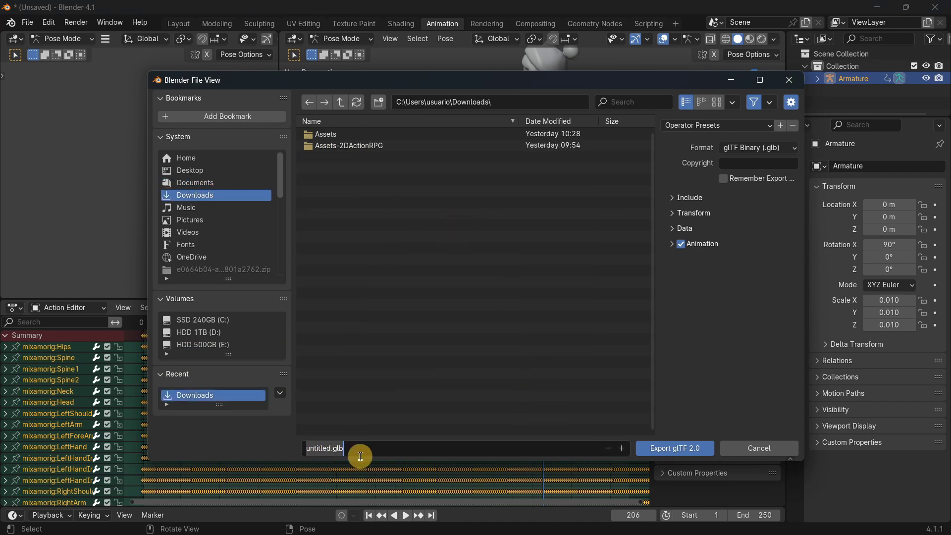
key(Home)
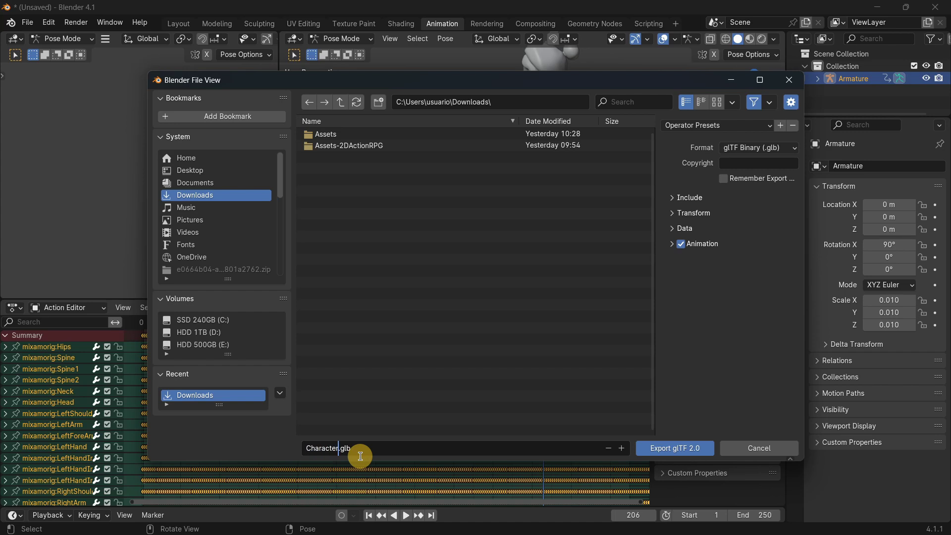
click(672, 453)
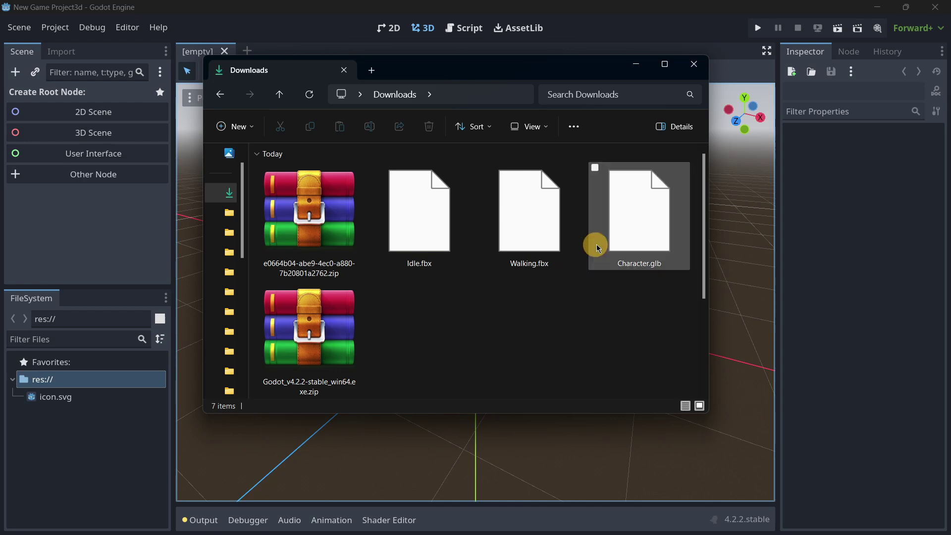
Drag Character.glb from Downloads into Godot's FileSystem dock and bring up its actions.
drag(641, 251, 93, 406)
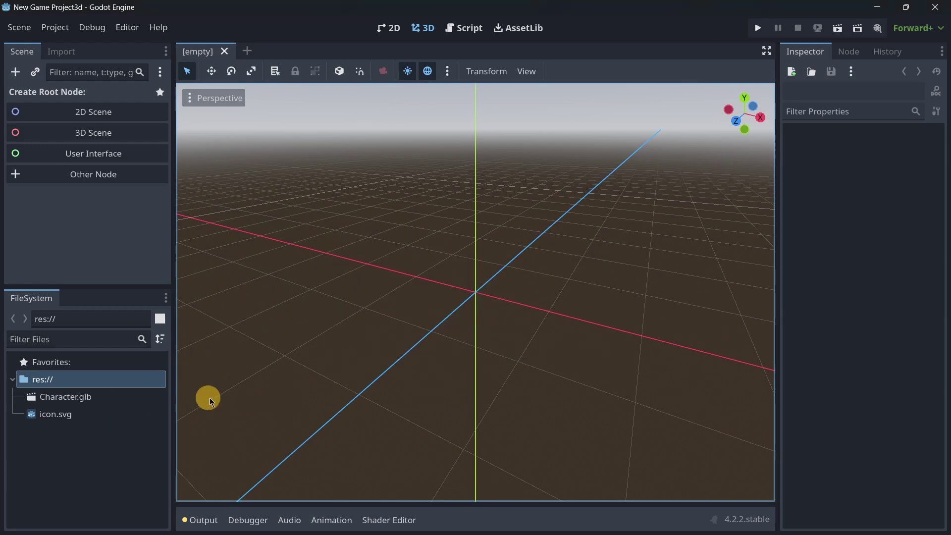
right_click(95, 403)
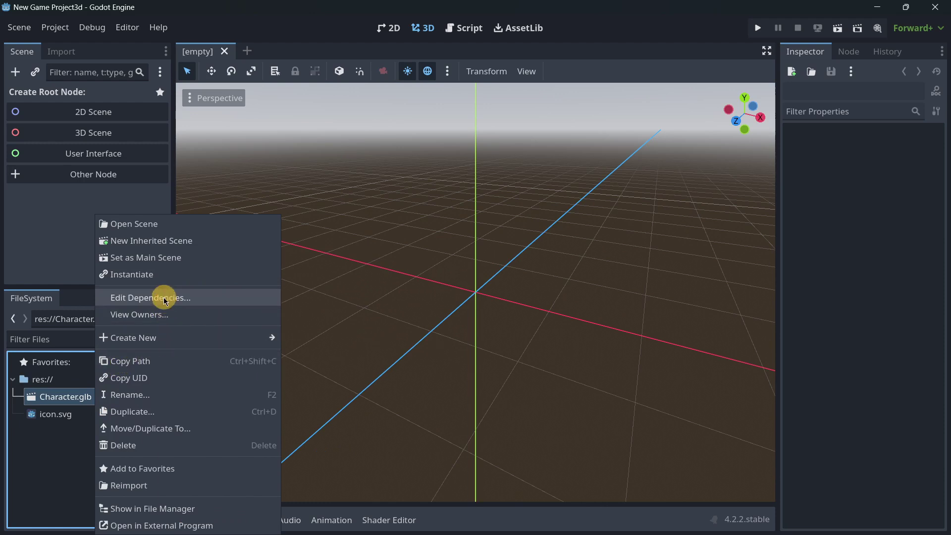
Create a new inherited scene from Character.glb.
click(159, 240)
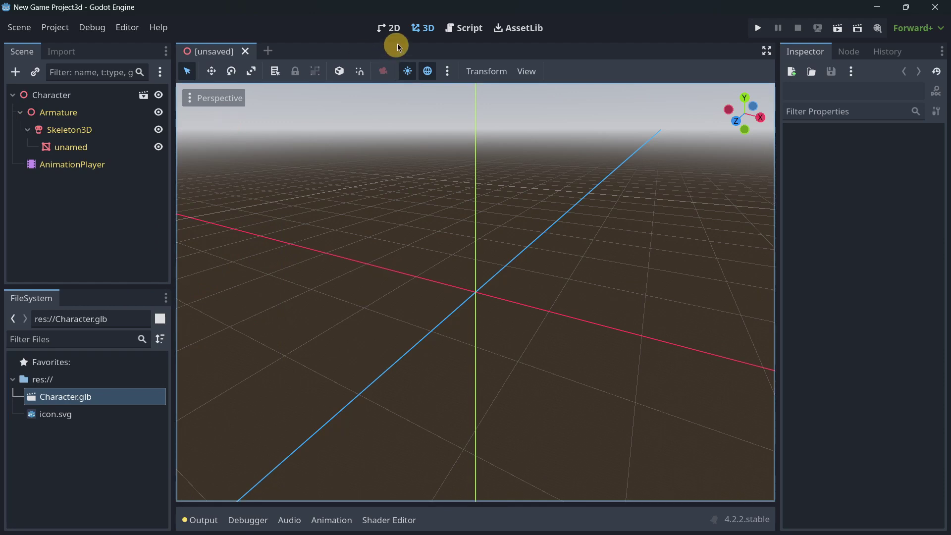
scroll(498, 309, up, 5)
scroll(497, 309, up, 5)
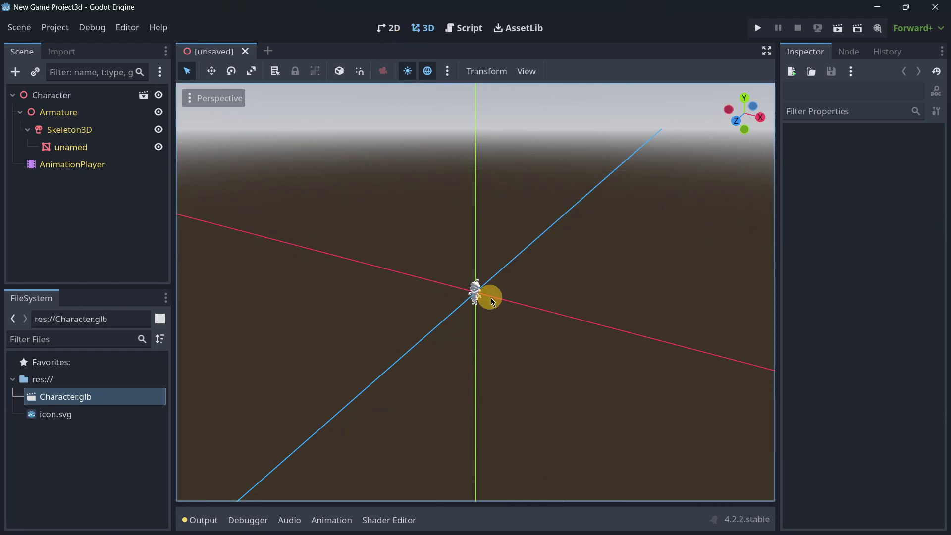
Set the Character root node's Transform scale to 15 on every axis.
click(62, 99)
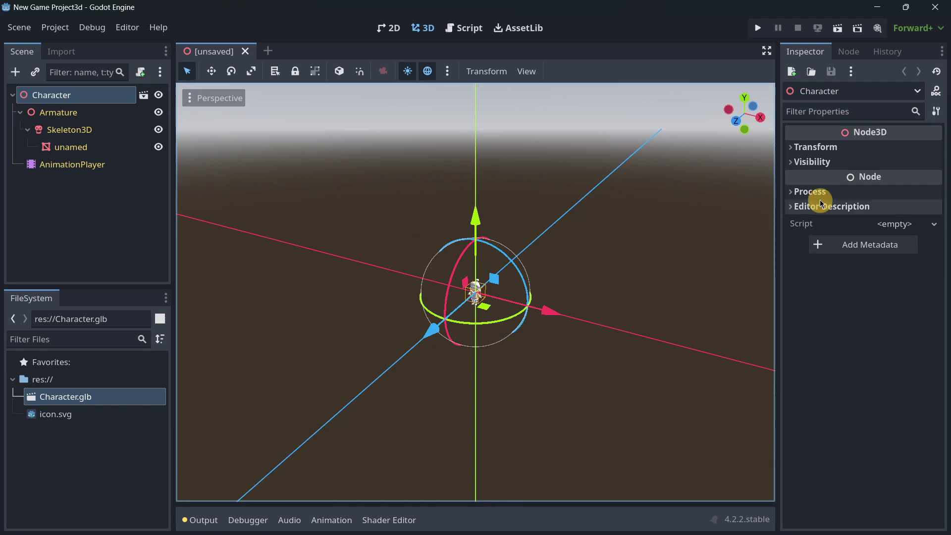
click(812, 147)
click(826, 257)
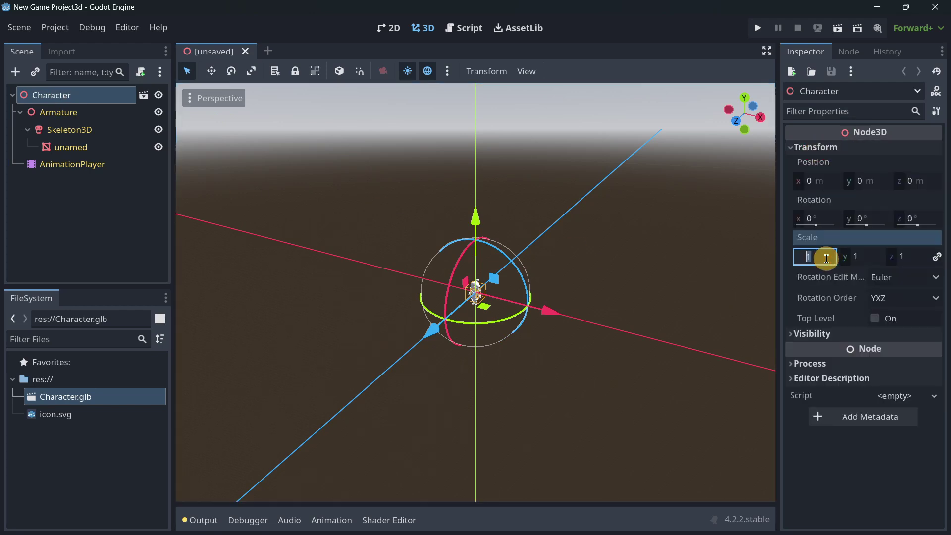
text(15)
key(Return)
scroll(590, 278, down, 8)
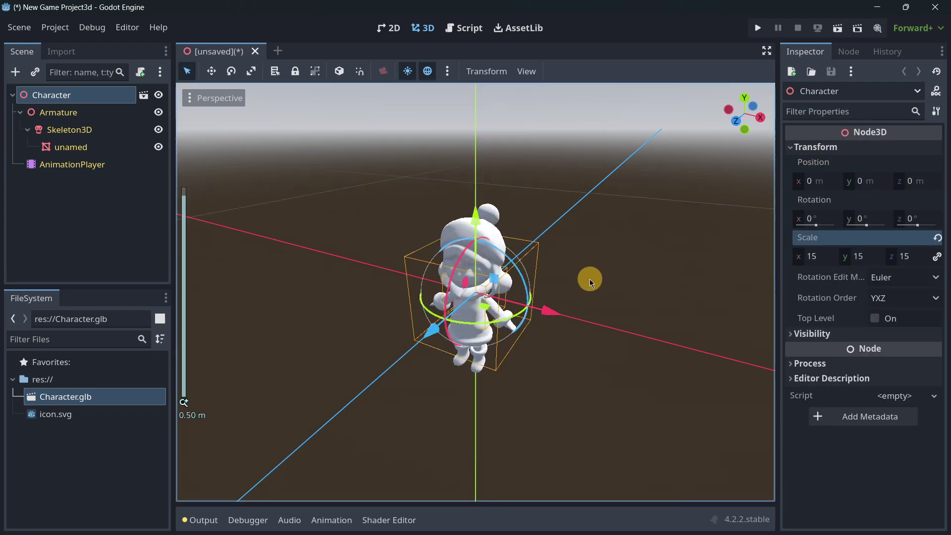
scroll(564, 388, up, 6)
scroll(396, 346, down, 2)
click(102, 224)
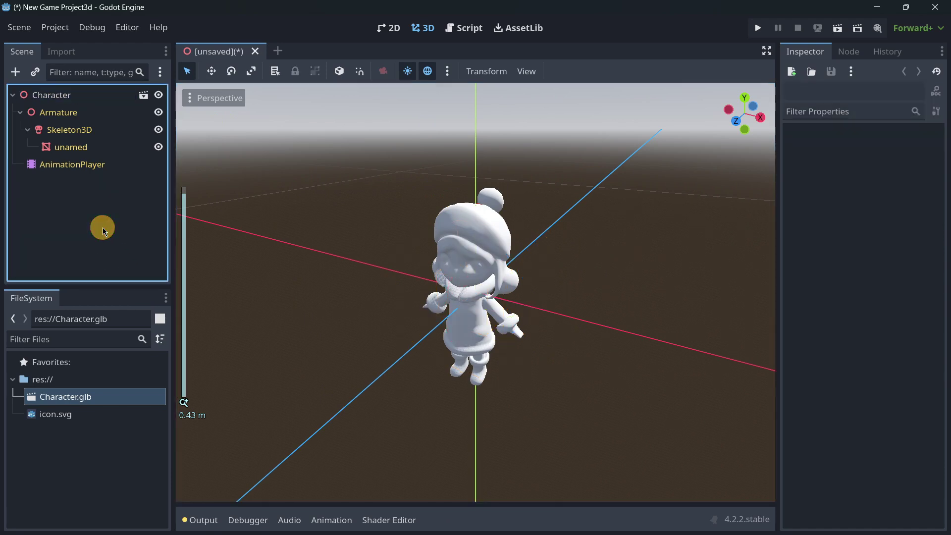
Extract the downloaded Rodin zip with WinRAR and drag its five texture PNGs into Godot's FileSystem.
key(alt+Tab)
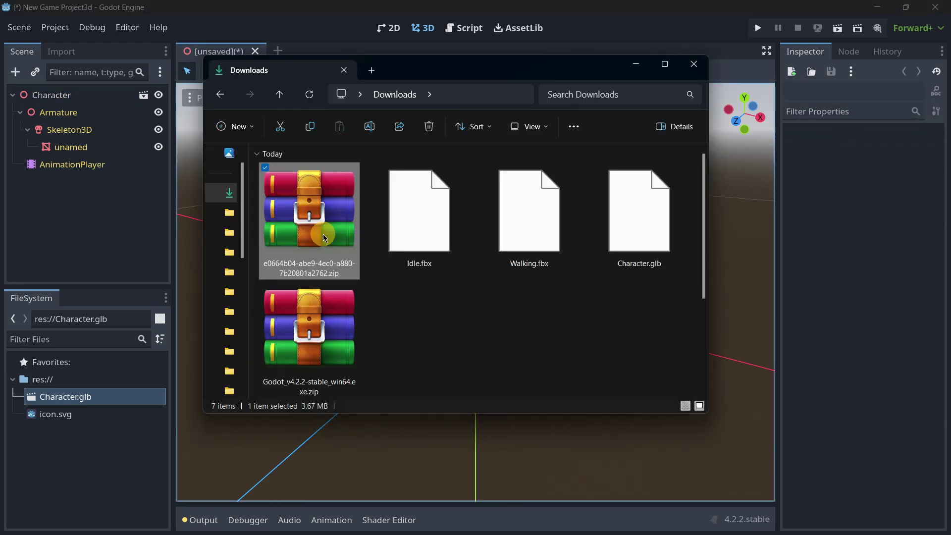
right_click(324, 237)
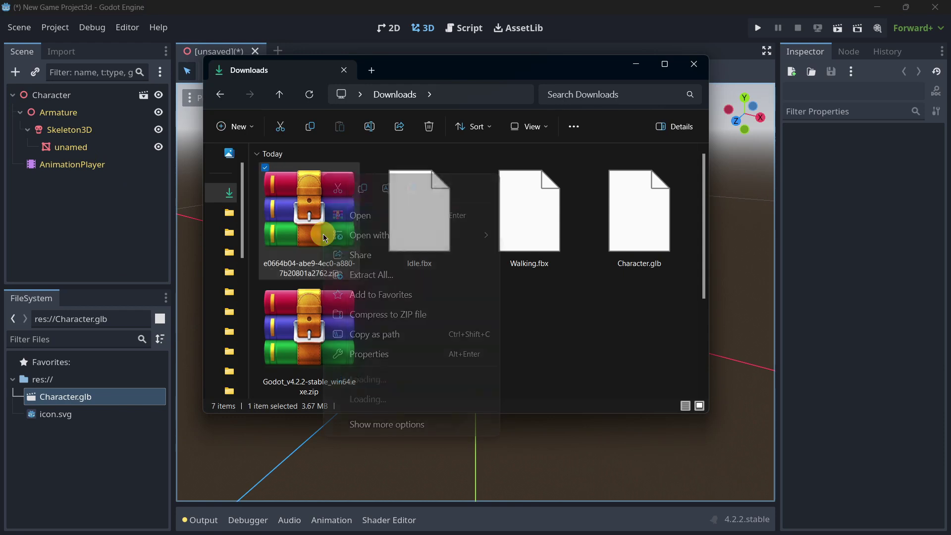
mouse_move(415, 400)
click(558, 436)
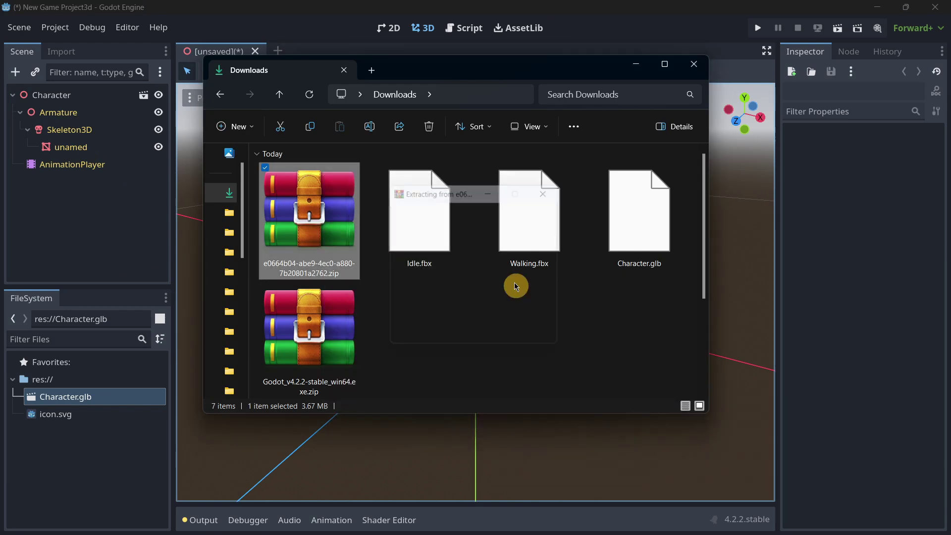
double_click(429, 282)
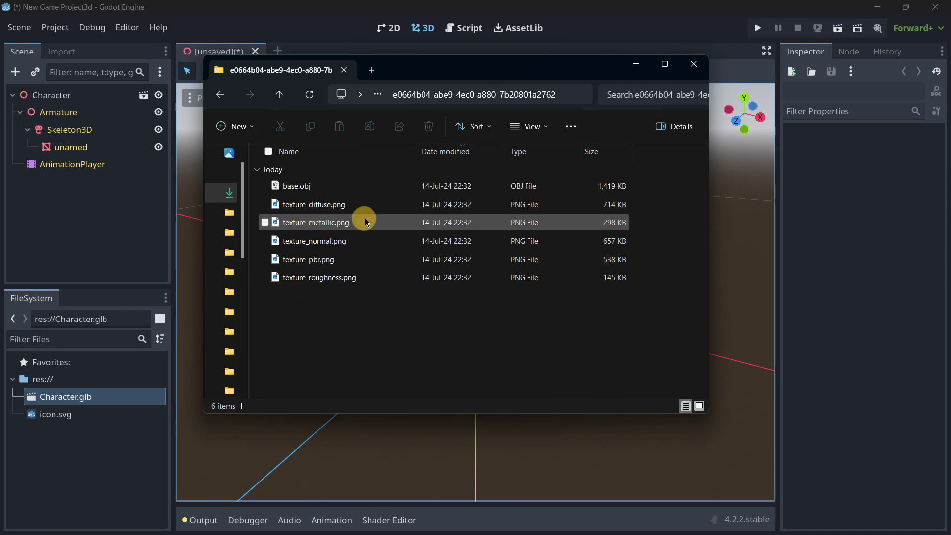
drag(354, 291, 96, 418)
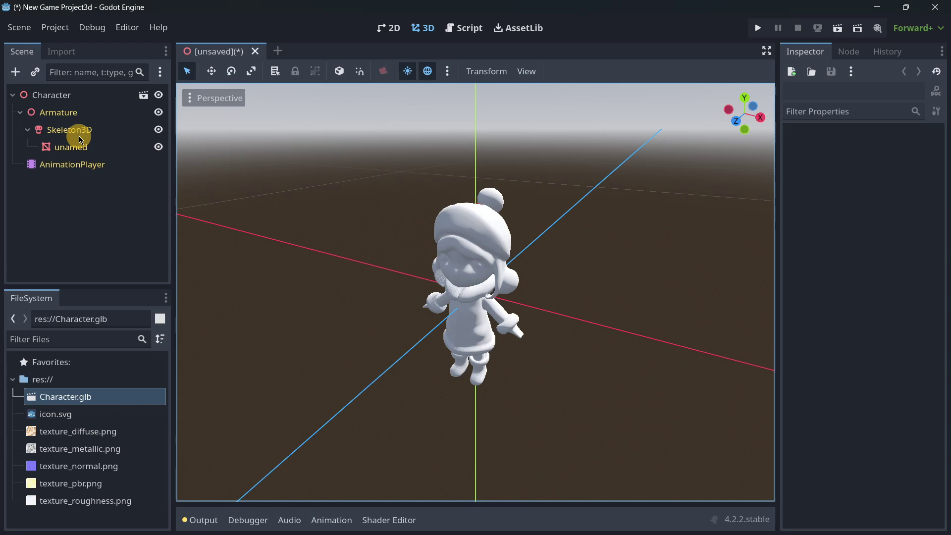
Give the unamed mesh a new StandardMaterial3D in Surface Material Override slot 0.
click(95, 146)
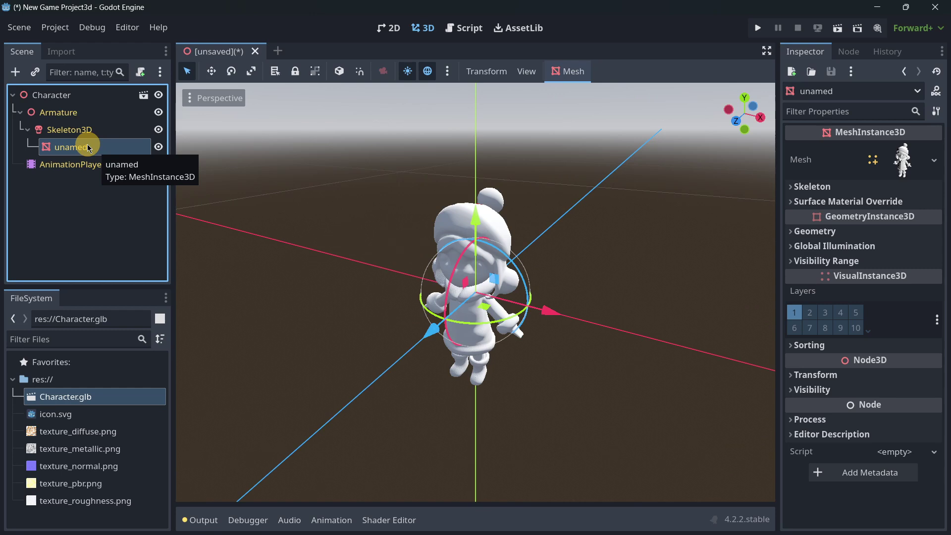
click(877, 205)
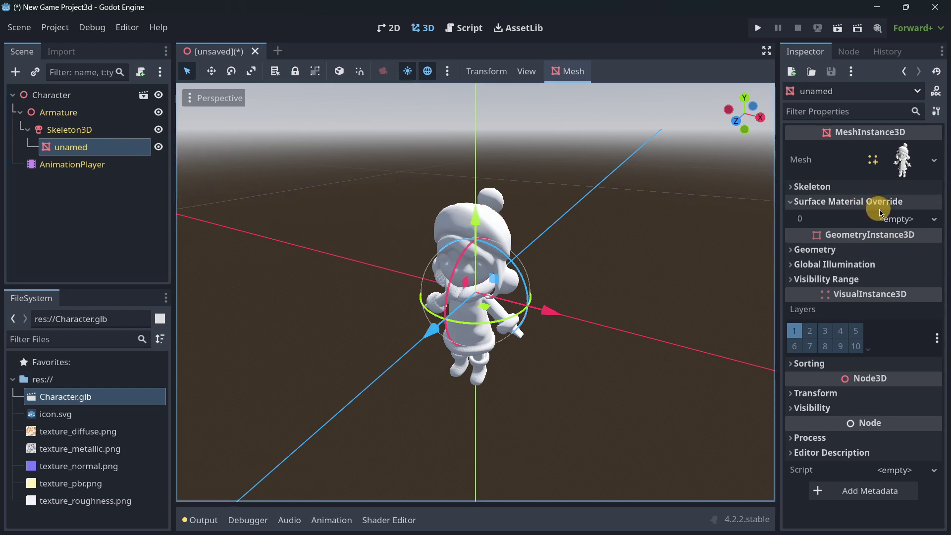
click(885, 218)
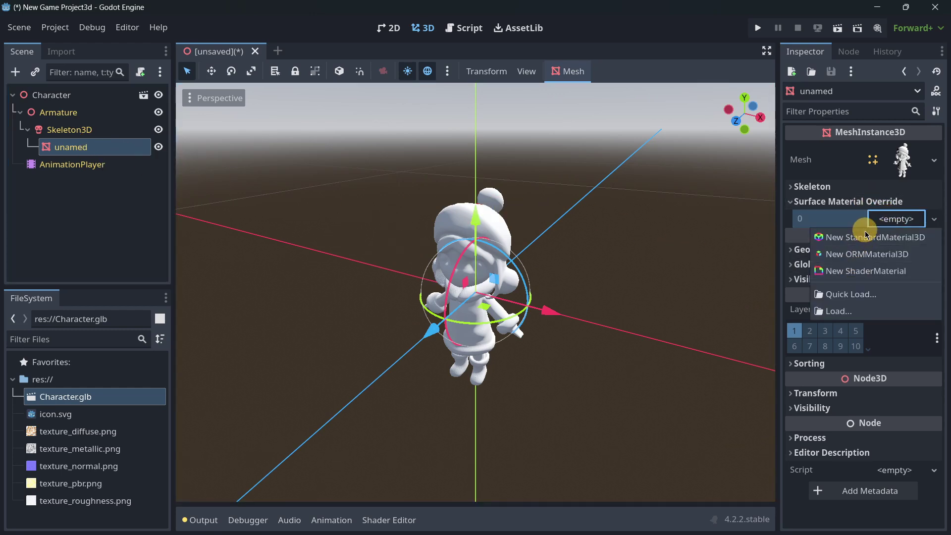
click(865, 236)
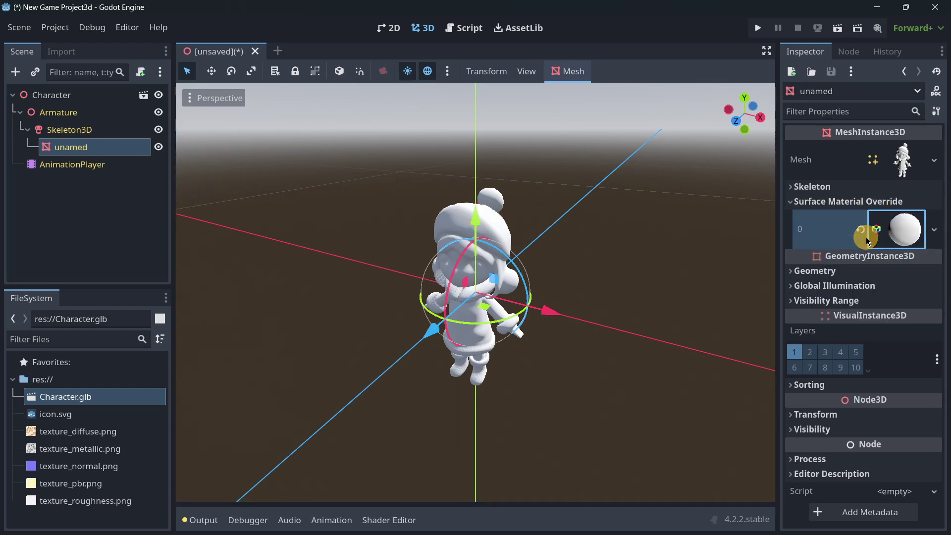
click(894, 240)
scroll(883, 254, down, 5)
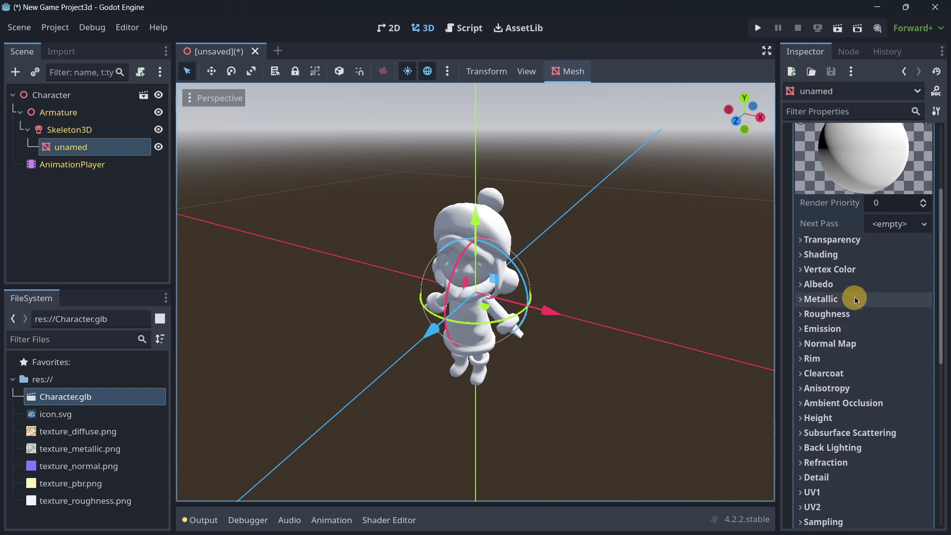
Assign texture_diffuse, texture_metallic and texture_roughness PNGs to the Albedo, Metallic and Roughness textures.
click(795, 283)
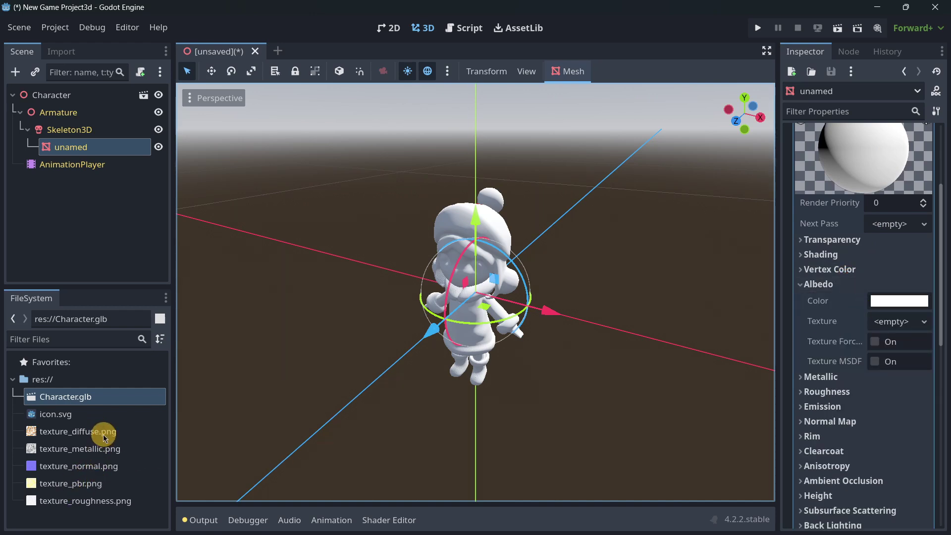
drag(104, 438, 892, 322)
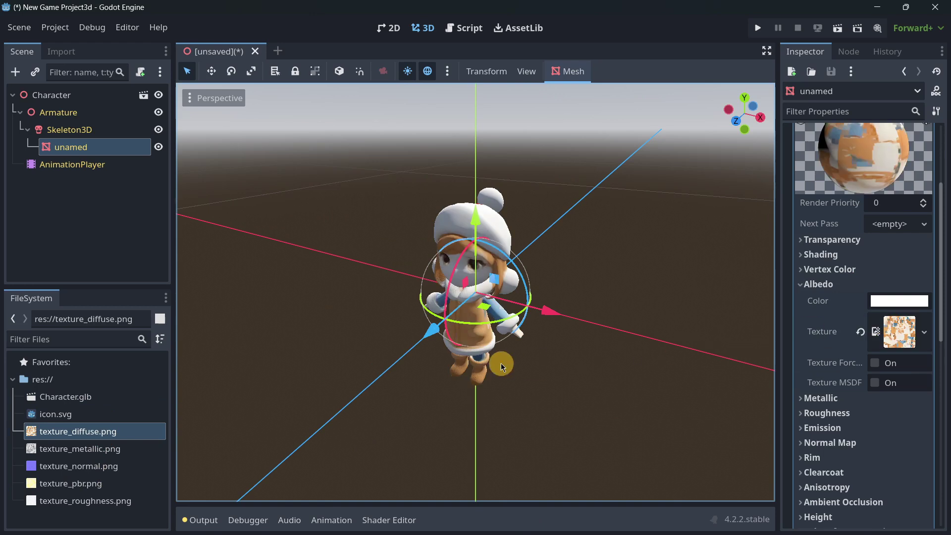
scroll(501, 365, up, 3)
scroll(501, 365, down, 5)
scroll(857, 371, down, 2)
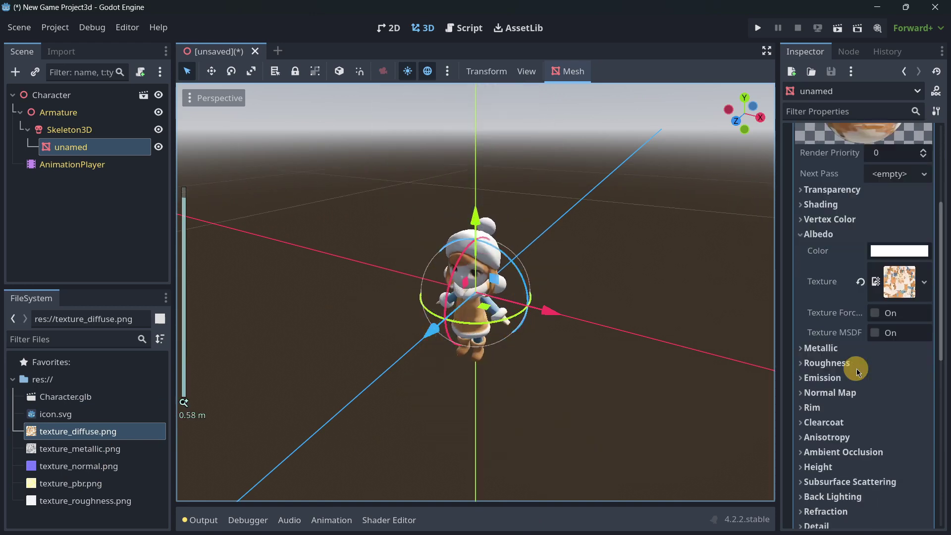
click(837, 349)
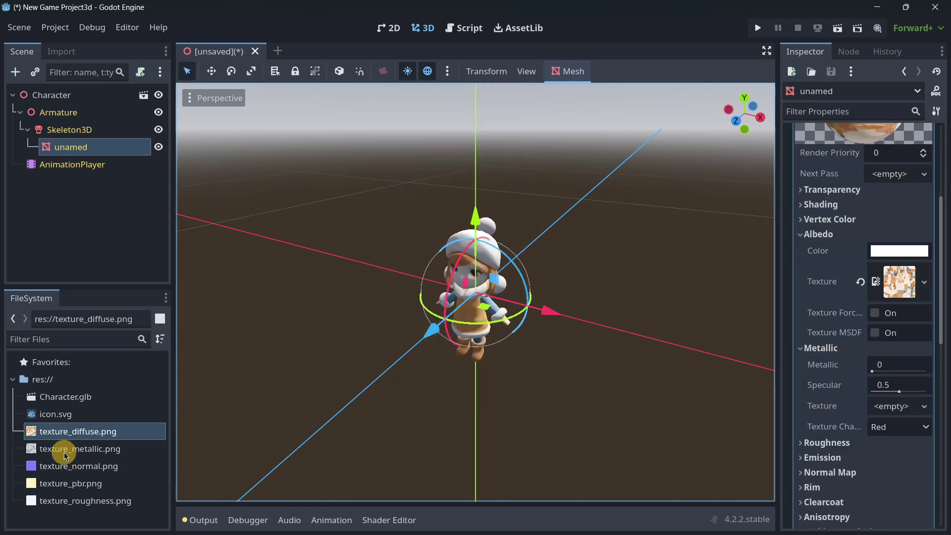
drag(66, 454, 899, 410)
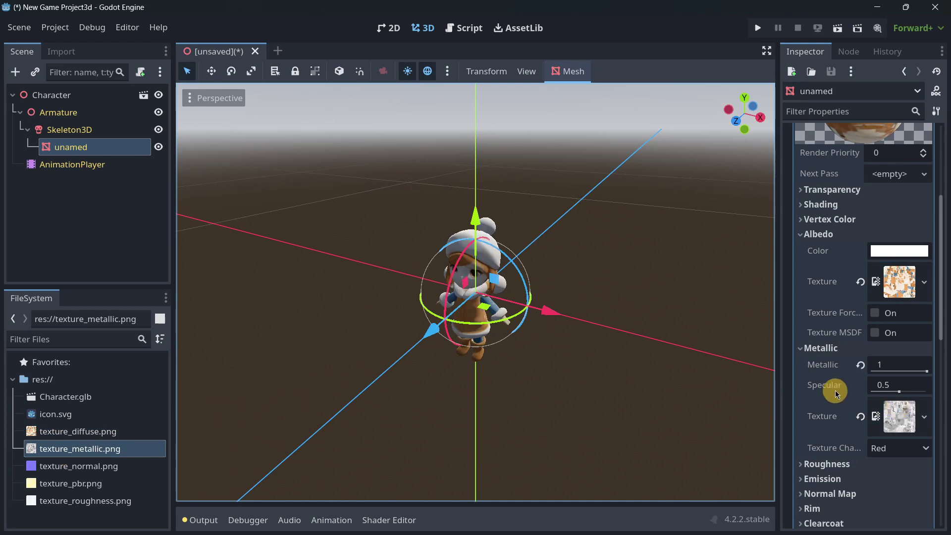
scroll(835, 394, down, 2)
click(822, 414)
drag(115, 501, 887, 451)
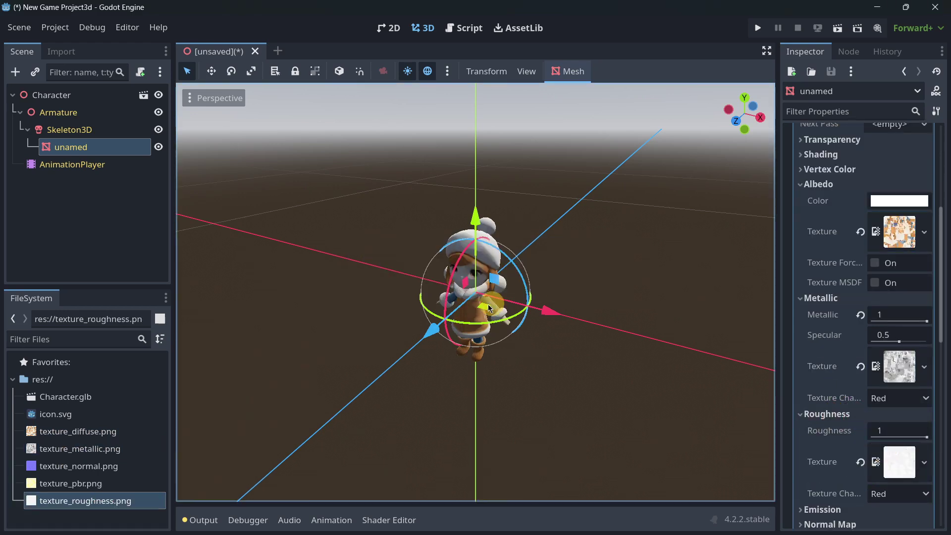
Deselect the mesh and orbit the view to inspect the fully coloured character.
click(132, 212)
scroll(446, 357, up, 5)
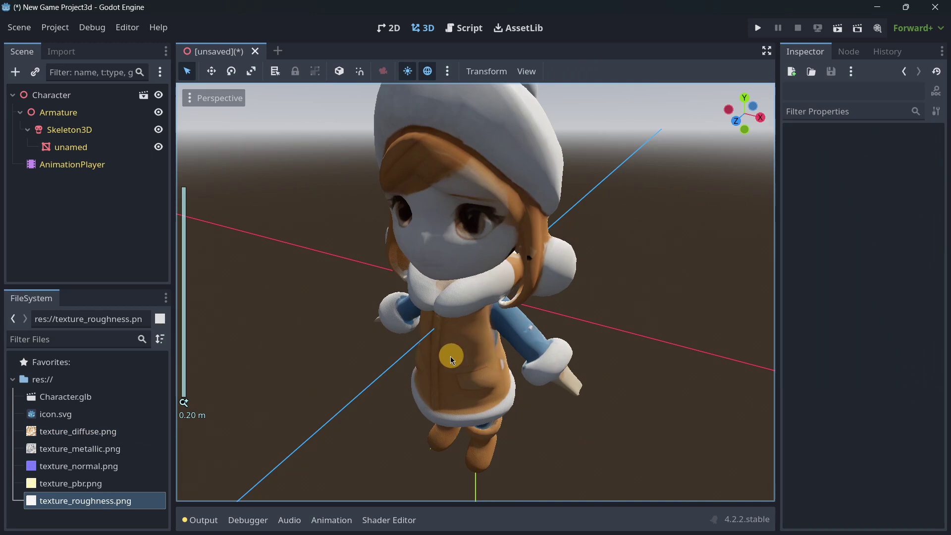
middle_drag(450, 359, 475, 272)
scroll(475, 272, down, 5)
middle_drag(467, 345, 551, 322)
scroll(501, 270, up, 5)
Select the AnimationPlayer node and play the Idle animation.
click(115, 164)
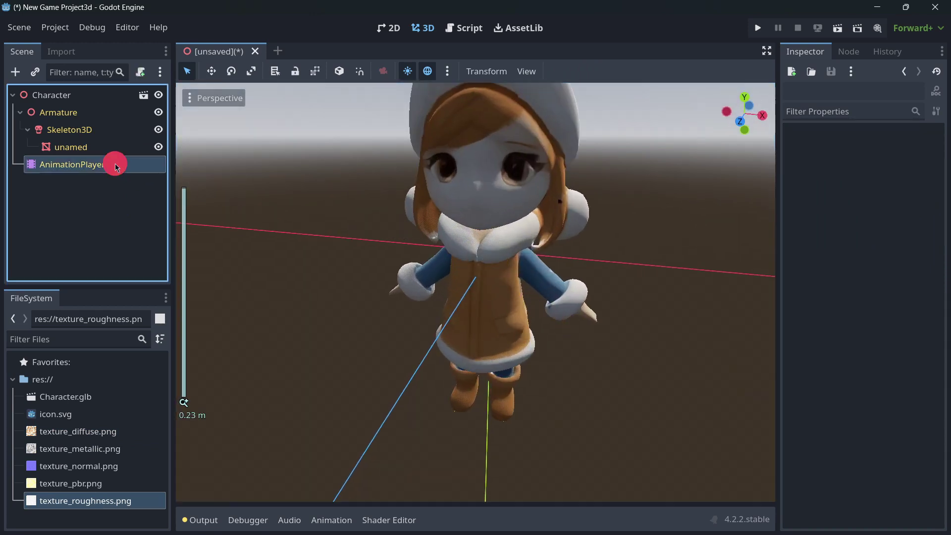
middle_drag(210, 310, 474, 266)
scroll(401, 206, down, 5)
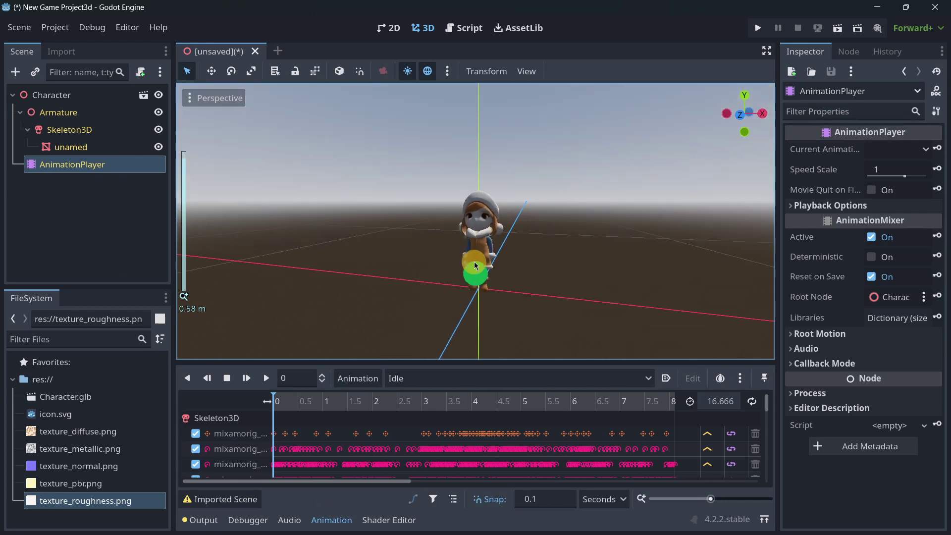
scroll(474, 266, up, 5)
click(266, 378)
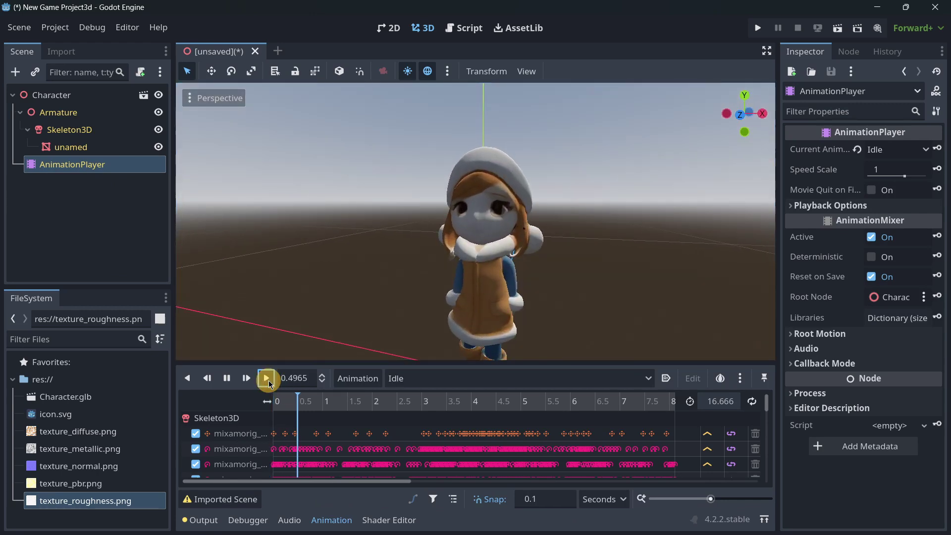
Switch the AnimationPlayer to the Walking animation and play it from the start.
scroll(530, 291, down, 3)
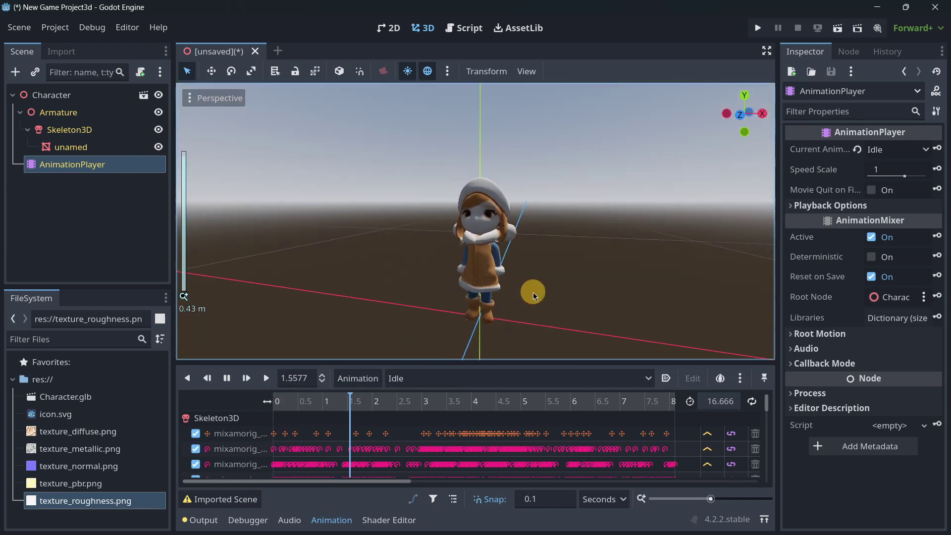
click(442, 384)
click(427, 401)
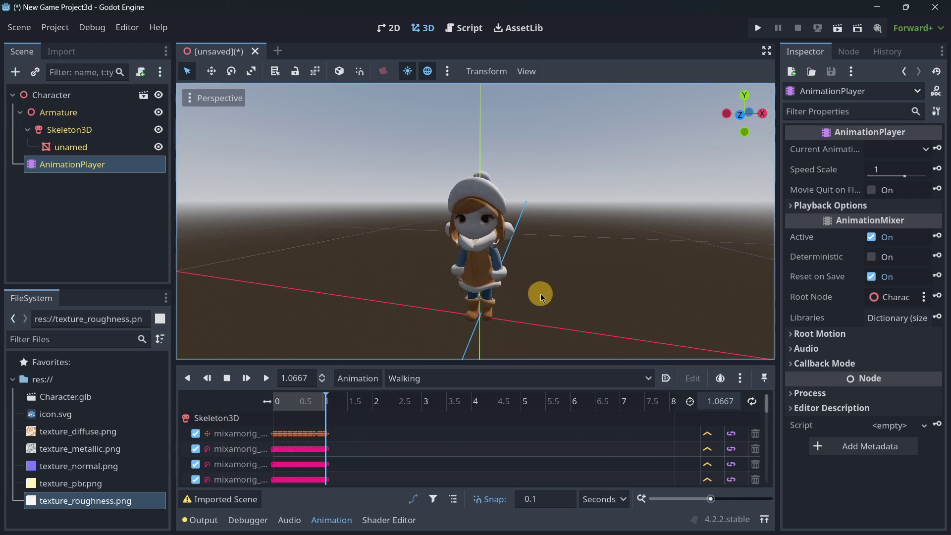
click(266, 378)
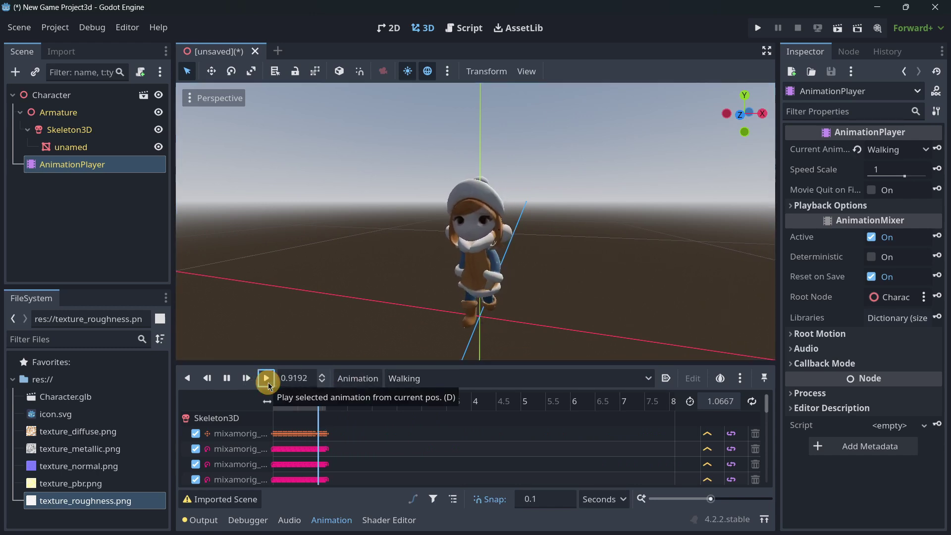
click(268, 382)
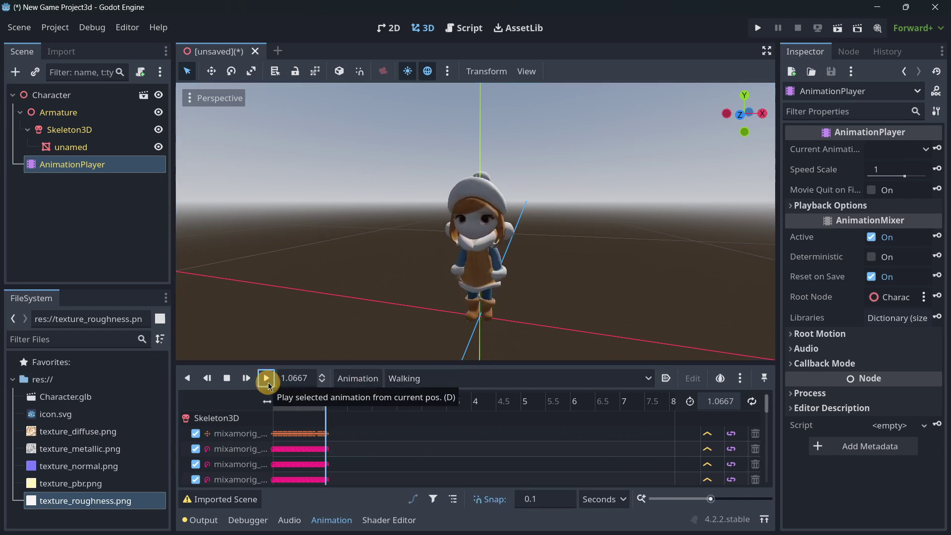
click(120, 228)
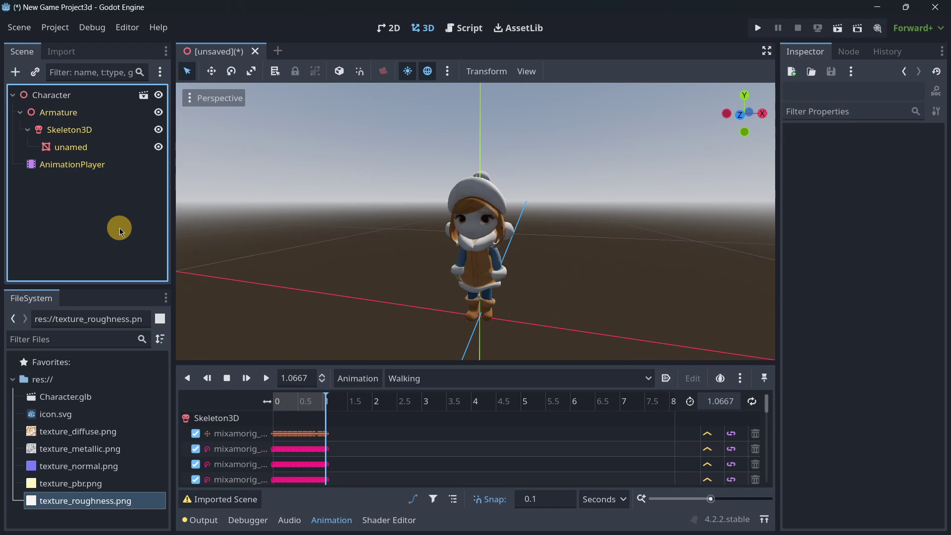